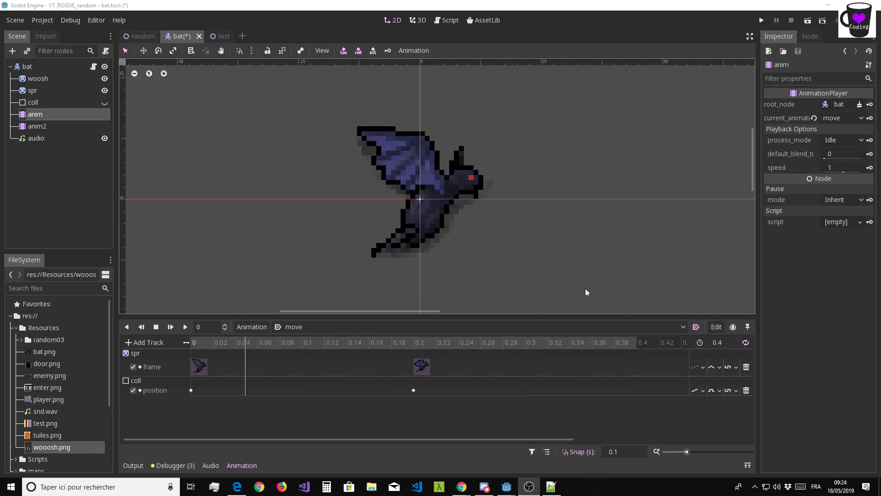
# - Stop the looping move preview, zoom the timeline in and scrub back to the start
pyautogui.click(155, 326)
pyautogui.scroll(2, 356, 211)
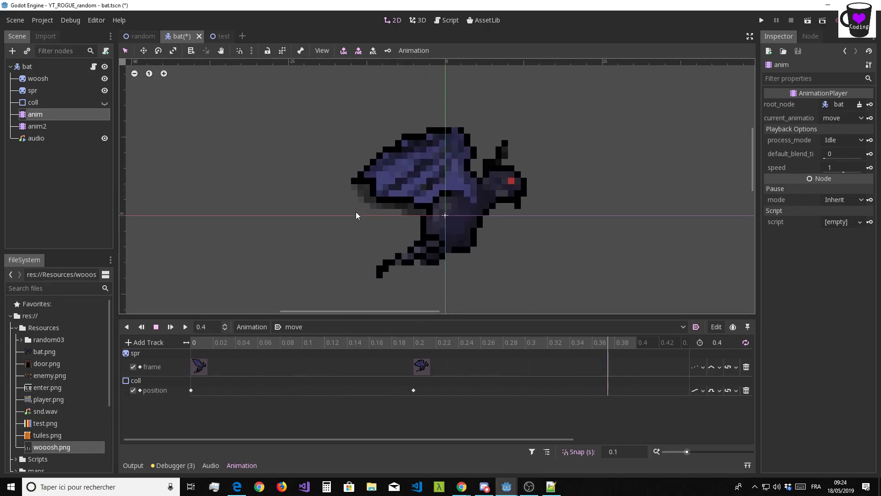
pyautogui.scroll(1, 356, 211)
pyautogui.scroll(1, 379, 222)
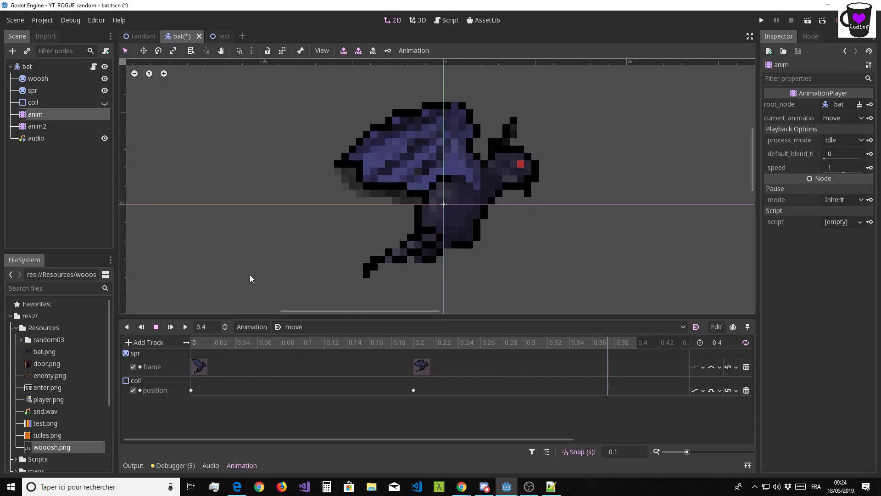
pyautogui.click(551, 344)
pyautogui.moveTo(550, 345)
pyautogui.mouseDown()
pyautogui.moveTo(218, 346)
pyautogui.moveTo(410, 340)
pyautogui.mouseUp()
# - Show the coll collision circle and replay the move animation from the start
pyautogui.click(105, 102)
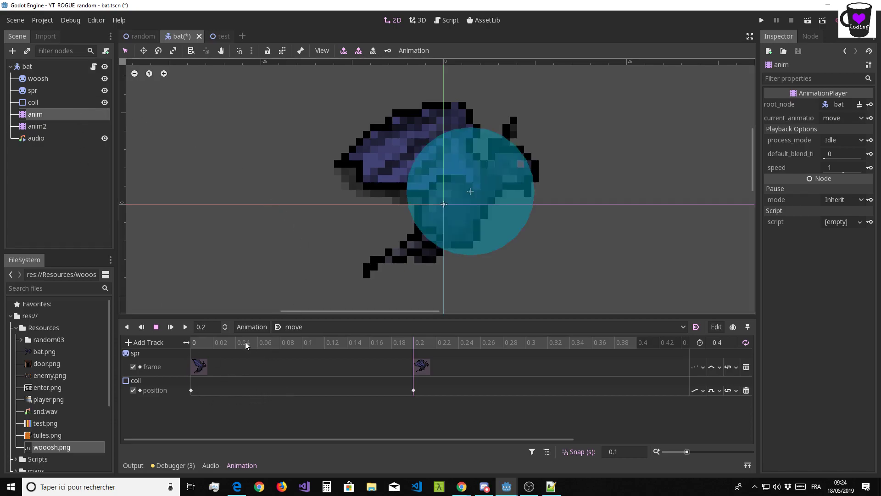
pyautogui.click(171, 326)
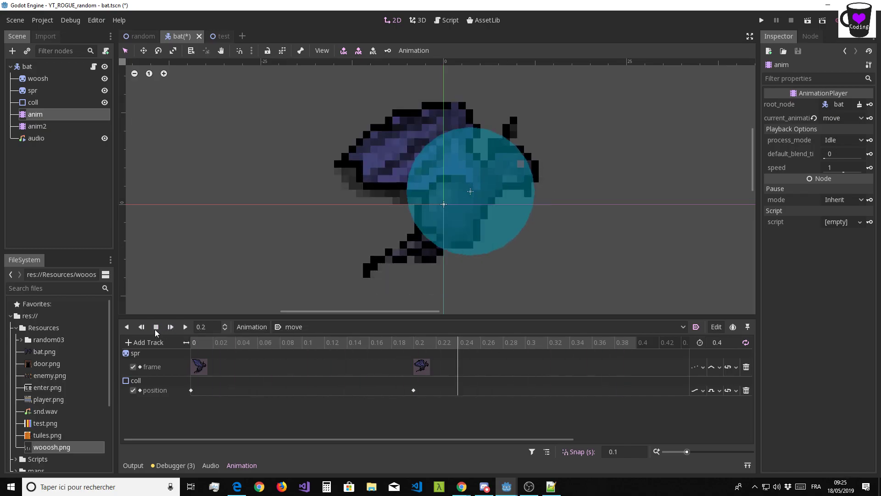
pyautogui.click(155, 329)
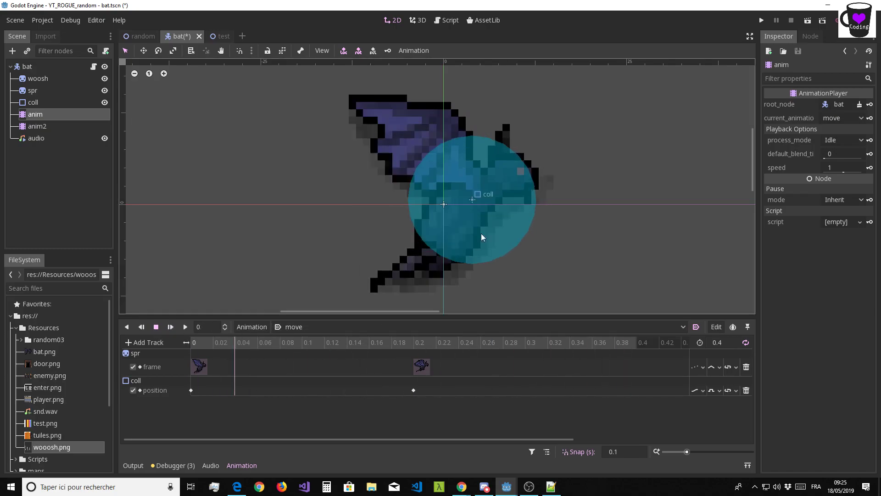
pyautogui.click(170, 326)
# - Switch the coll position track to Linear interpolation and preview the move animation
pyautogui.click(711, 390)
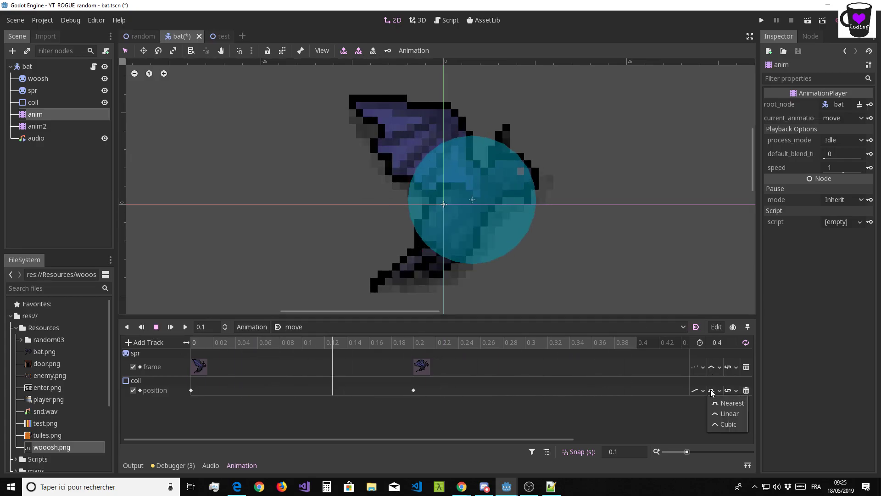
pyautogui.click(730, 415)
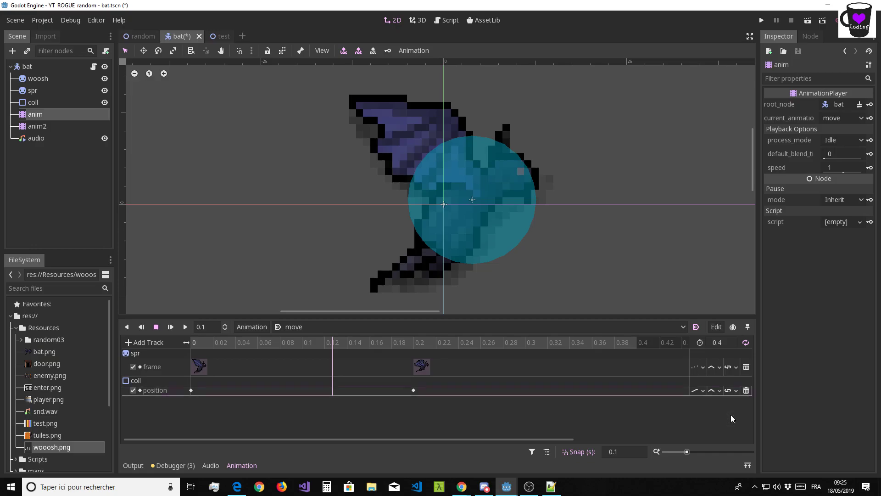
pyautogui.click(172, 327)
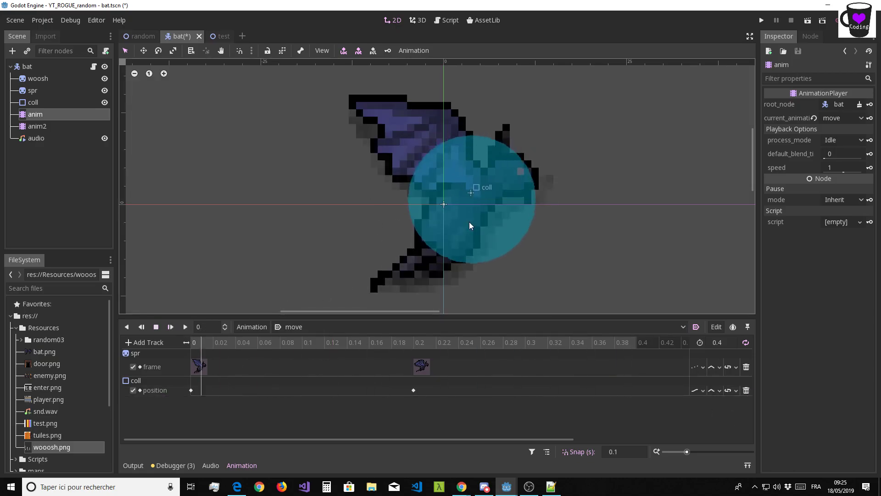
pyautogui.click(156, 327)
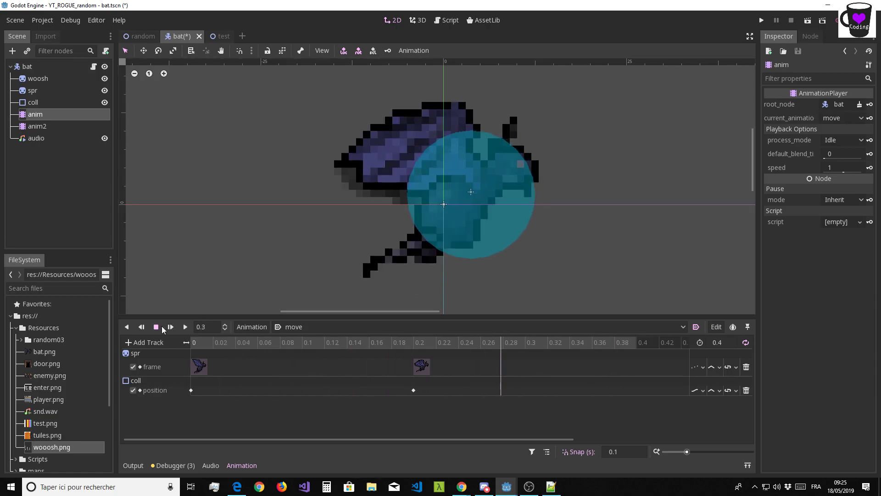
# - Restore Nearest interpolation on the position track and hide the coll collision circle
pyautogui.click(717, 391)
pyautogui.click(730, 403)
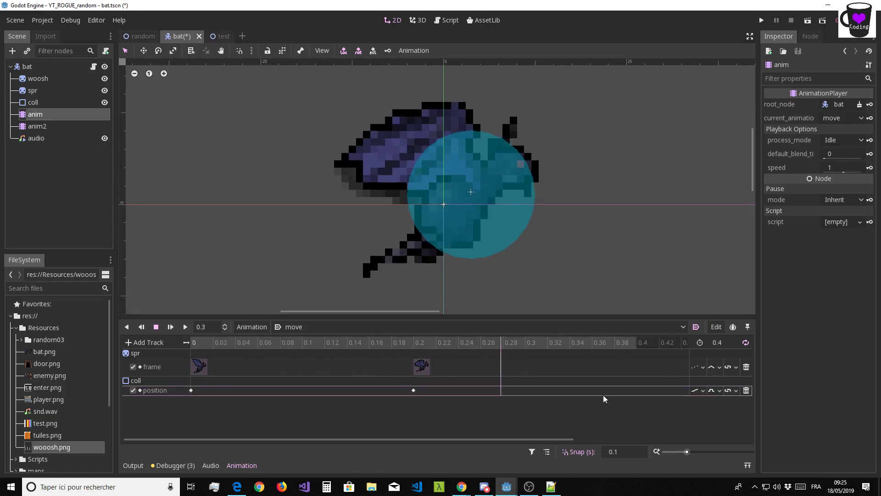
pyautogui.scroll(-1, 212, 324)
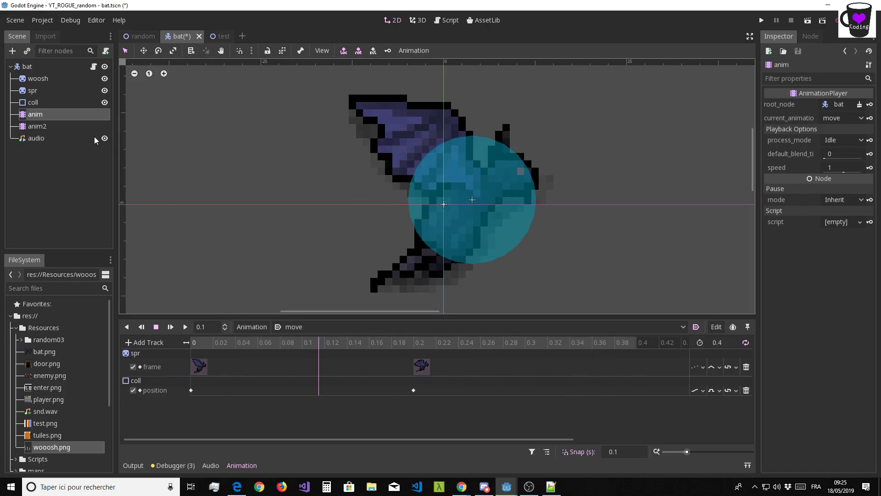
pyautogui.click(104, 102)
pyautogui.moveTo(341, 183); pyautogui.dragTo(320, 163, button='middle')
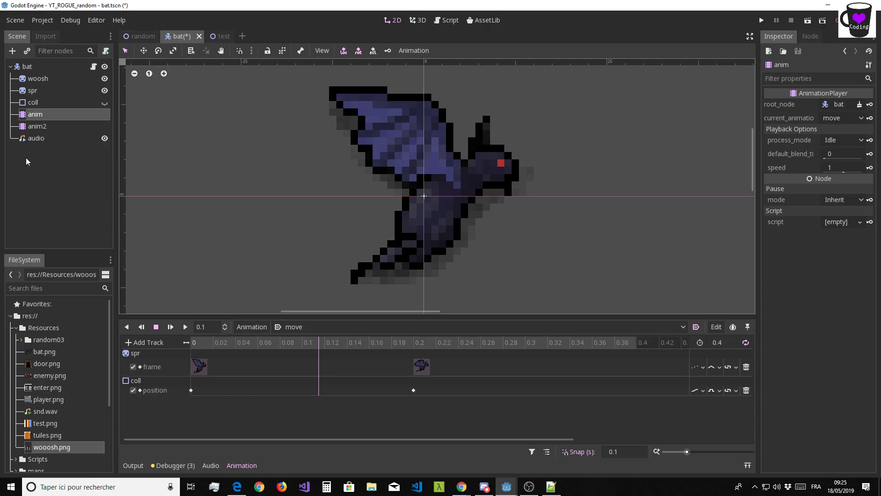
pyautogui.click(43, 131)
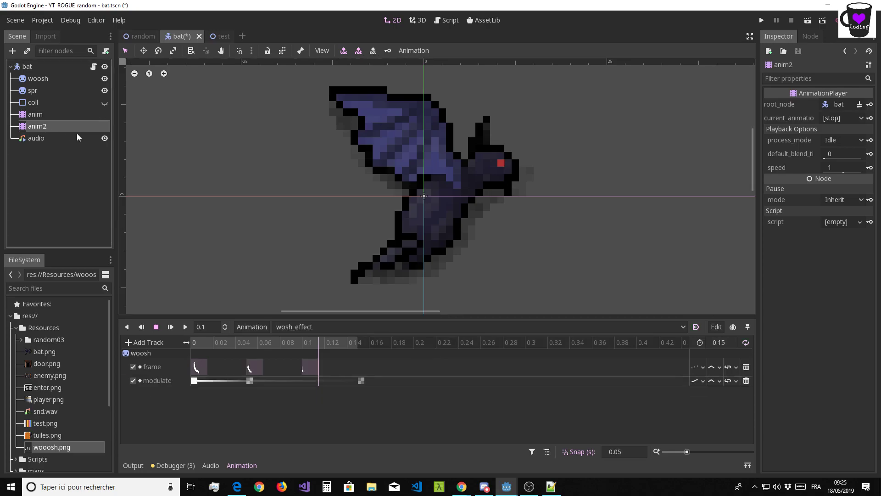
pyautogui.moveTo(366, 347); pyautogui.dragTo(231, 349)
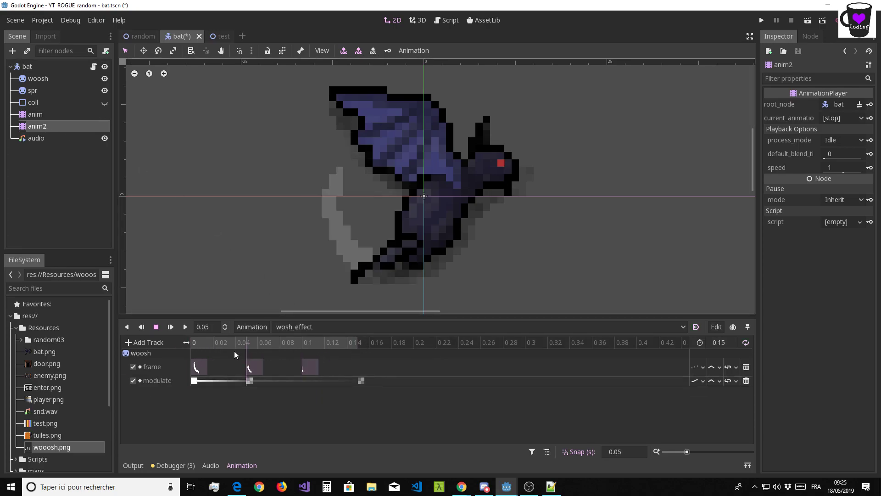
pyautogui.click(171, 327)
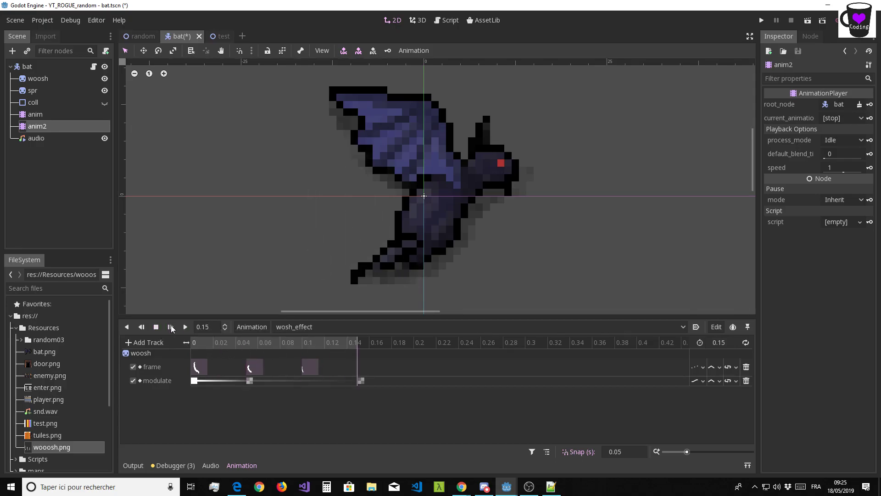
pyautogui.click(170, 327)
pyautogui.click(171, 327)
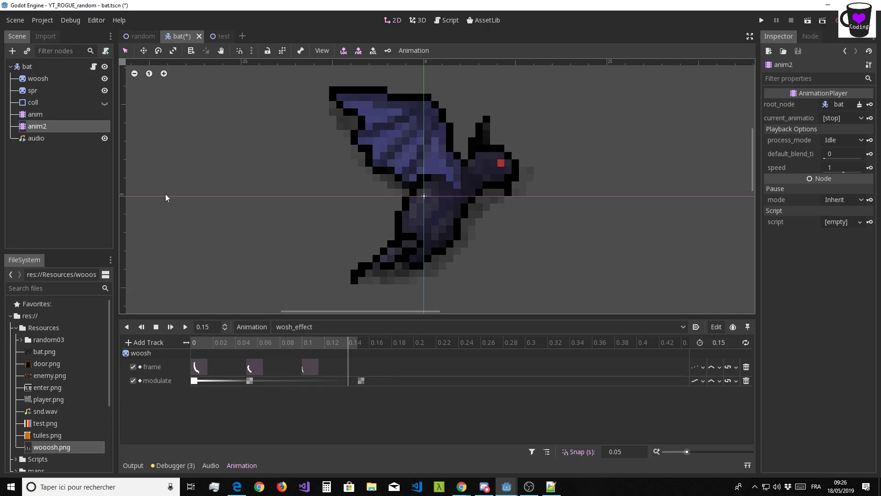
pyautogui.click(35, 116)
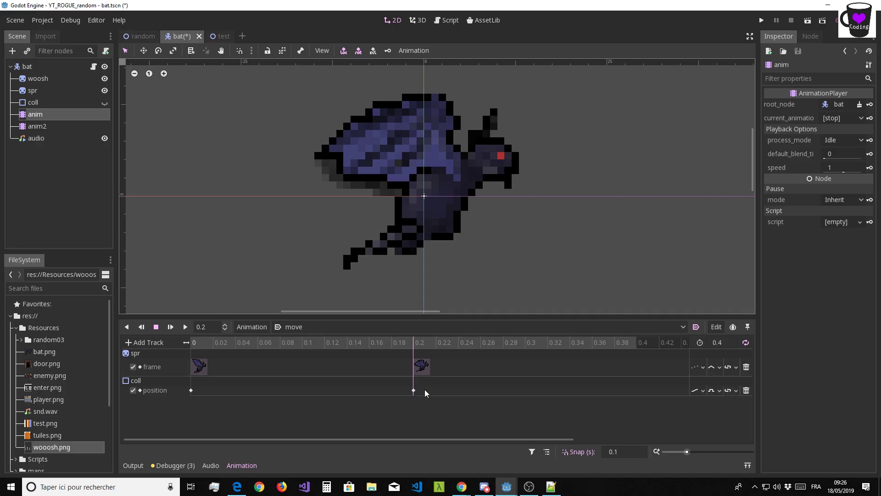
# - Scrub back to 0.2 s and add an Animation Playback track targeting the anim2 node
pyautogui.moveTo(411, 344)
pyautogui.mouseDown()
pyautogui.moveTo(232, 347)
pyautogui.moveTo(393, 354)
pyautogui.mouseUp()
pyautogui.click(144, 341)
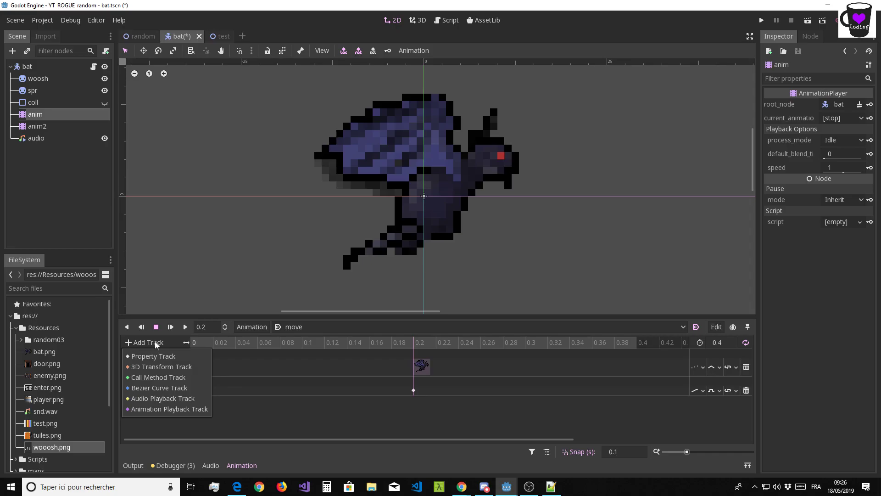
pyautogui.click(158, 409)
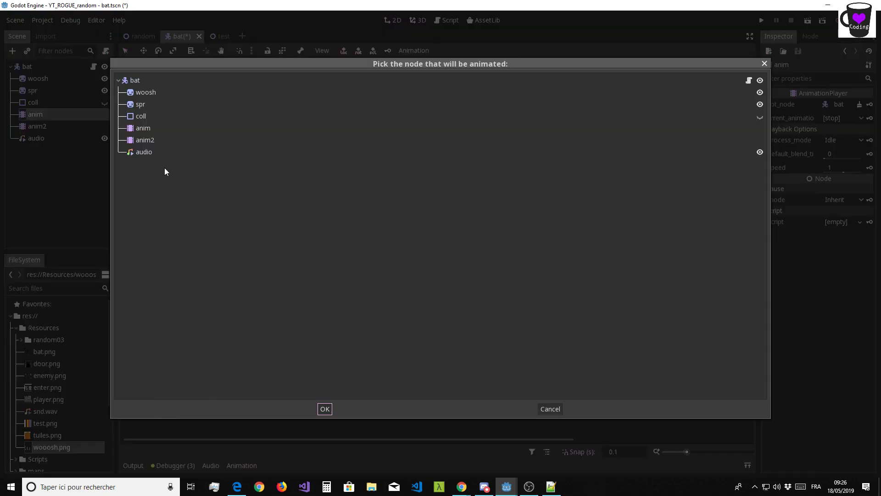
pyautogui.click(145, 144)
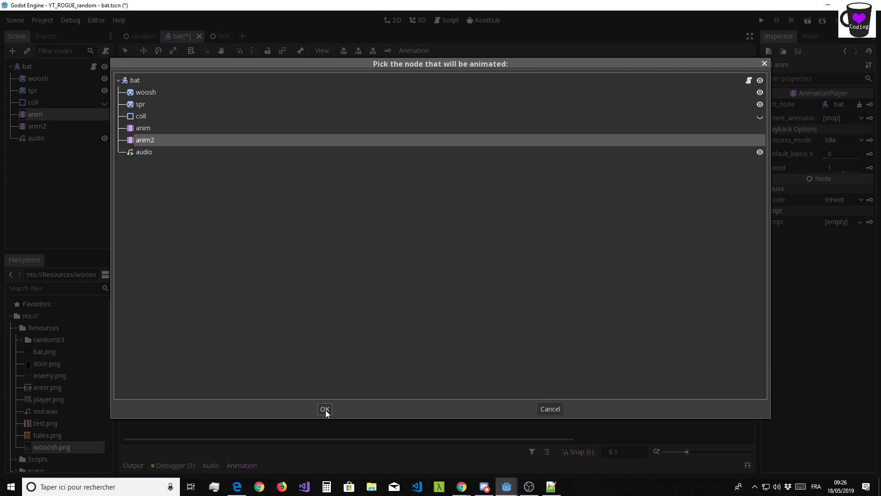
pyautogui.click(326, 410)
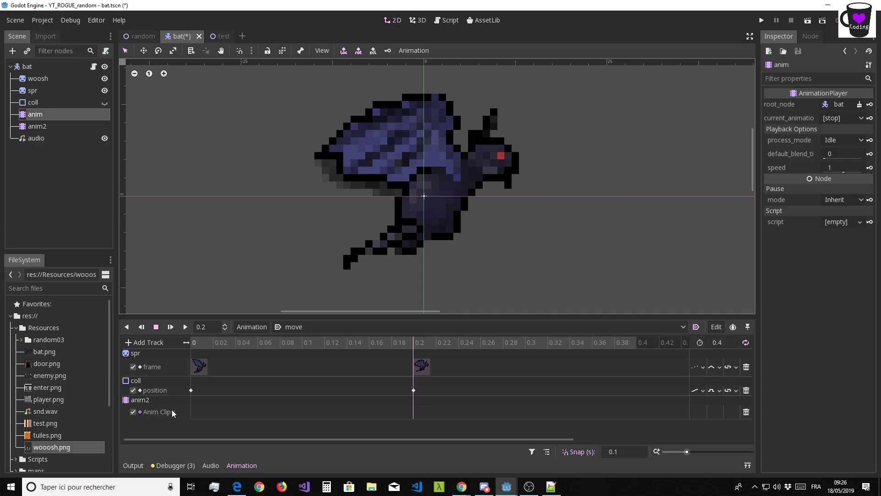
# - Insert an Anim Clips key at 0.2 s and set it to play wosh_effect
pyautogui.rightClick(412, 408)
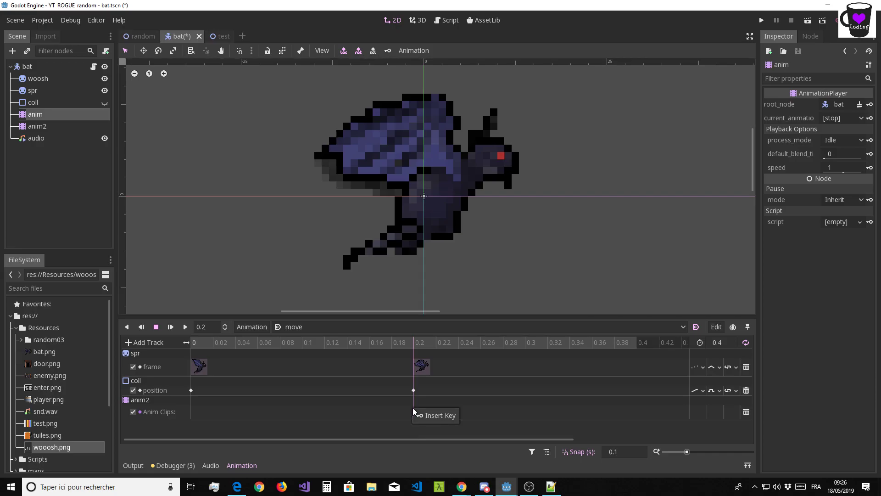
pyautogui.click(434, 416)
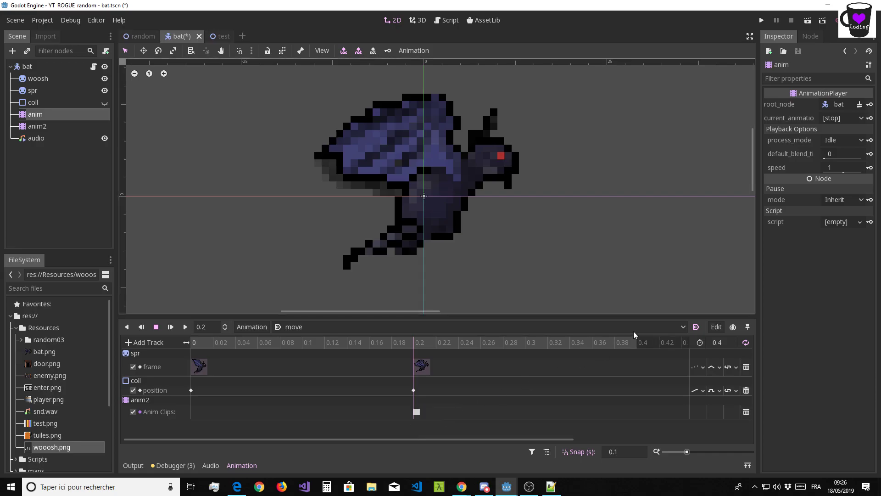
pyautogui.click(418, 412)
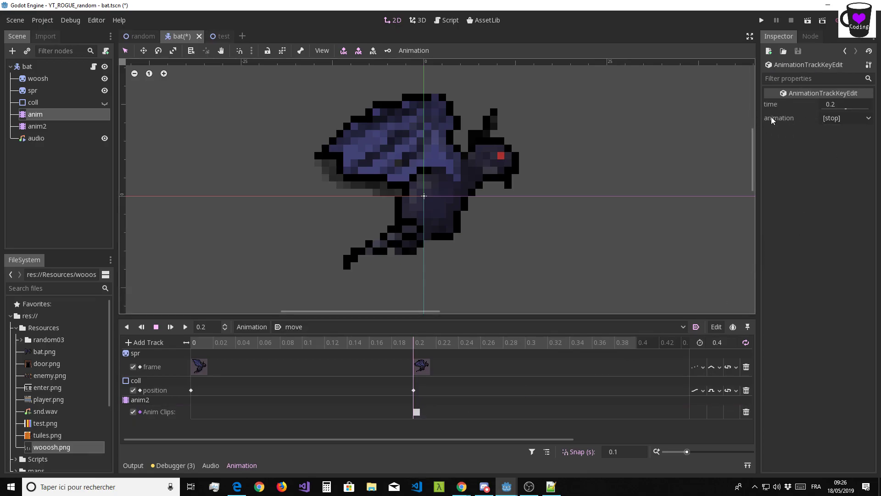
pyautogui.click(843, 117)
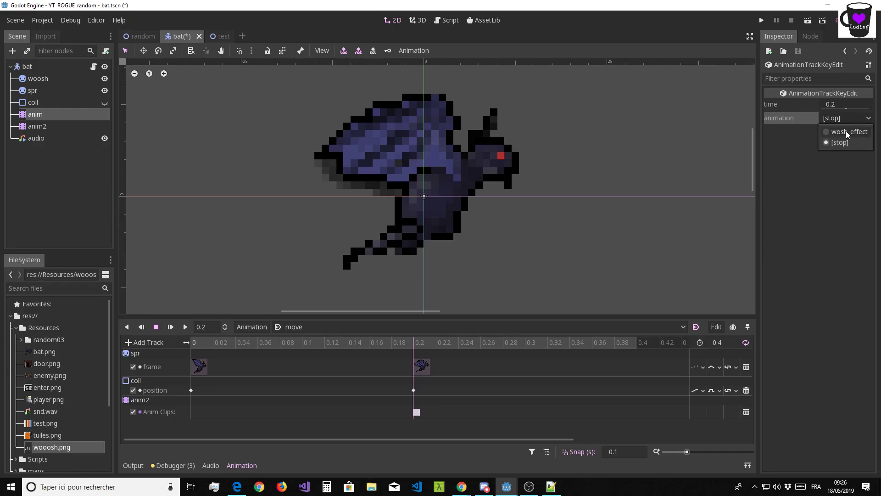
pyautogui.click(847, 133)
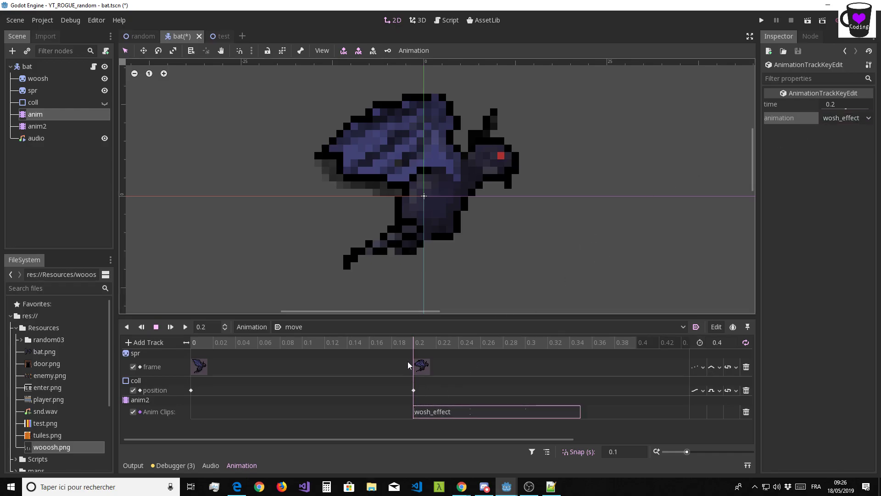
# - Scrub through the move animation to check the clip, then select the root bat node
pyautogui.click(313, 346)
pyautogui.click(413, 349)
pyautogui.moveTo(424, 346); pyautogui.dragTo(395, 356)
pyautogui.click(28, 68)
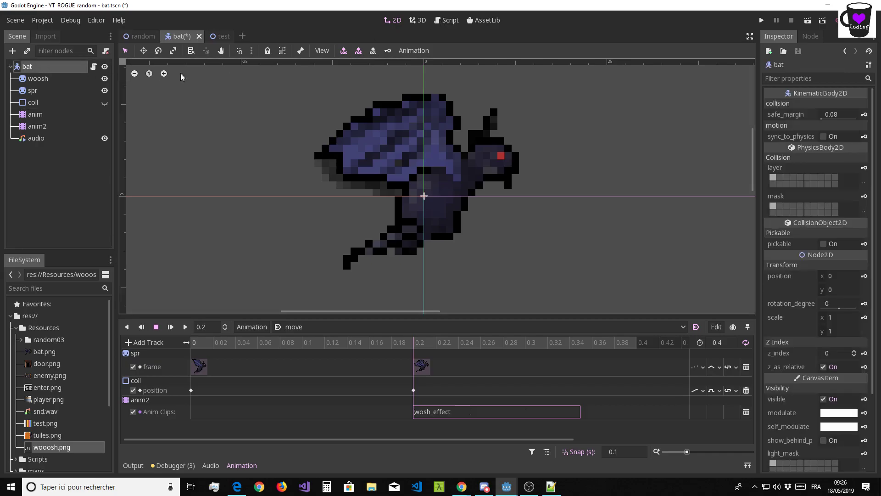
# - Open bat.gd, collapse the Animation panel, and delete the fly() function
pyautogui.click(449, 21)
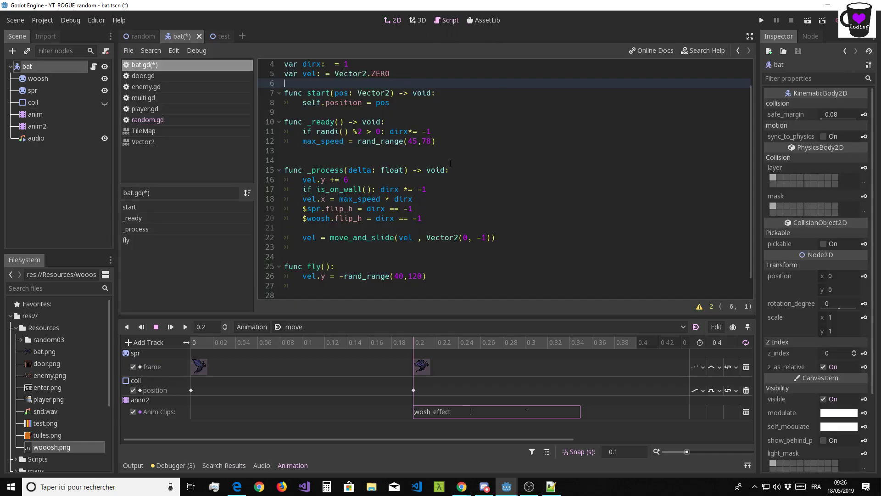
pyautogui.scroll(1, 416, 115)
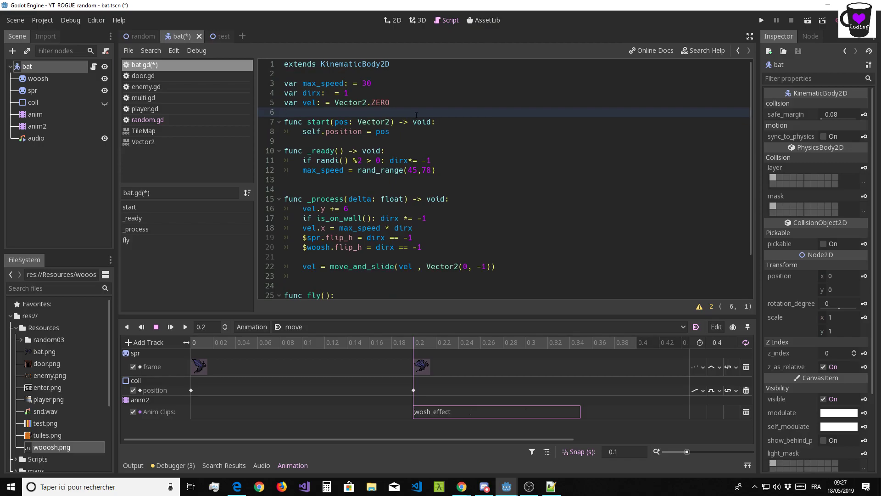
pyautogui.click(280, 466)
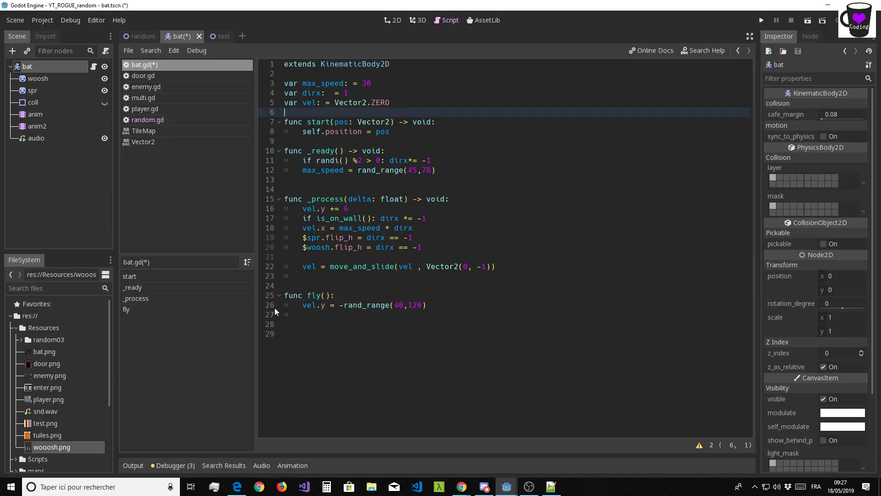
pyautogui.moveTo(330, 315); pyautogui.dragTo(228, 293)
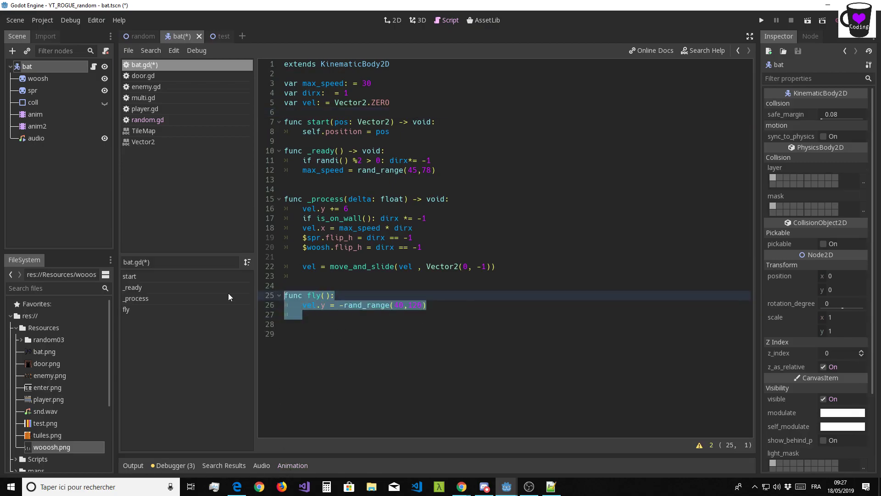
pyautogui.press('BackSpace')
pyautogui.click(324, 276)
pyautogui.press('Delete')
pyautogui.press('Delete')
# - Delete the vel.y += 6 line from _process in bat.gd
pyautogui.press('Delete')
pyautogui.press('Delete')
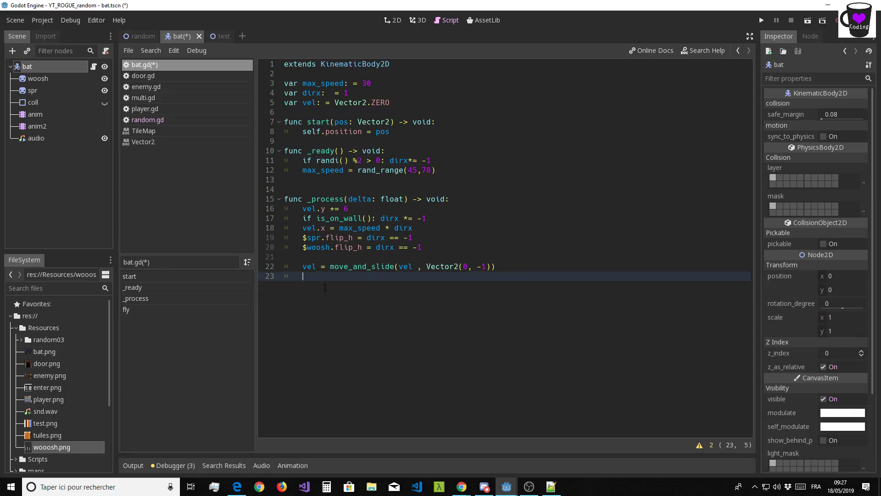
pyautogui.moveTo(364, 211); pyautogui.dragTo(247, 213)
pyautogui.press('Delete')
pyautogui.press('Delete')
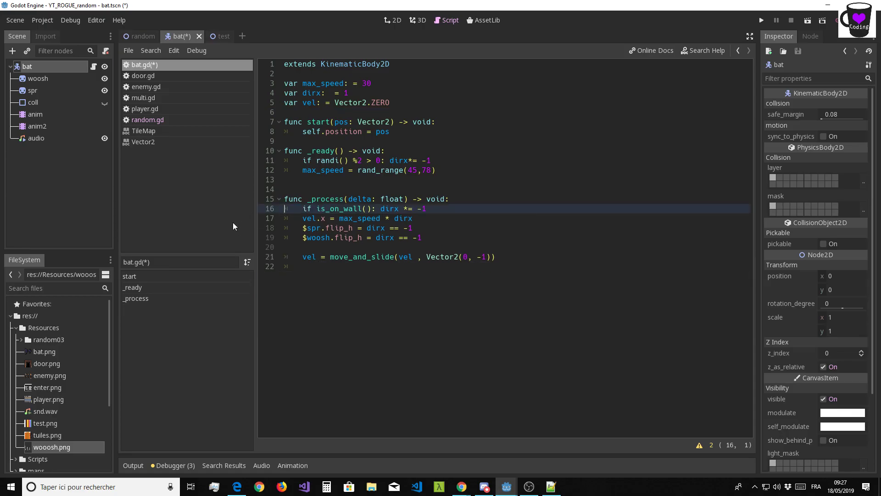
pyautogui.click(319, 269)
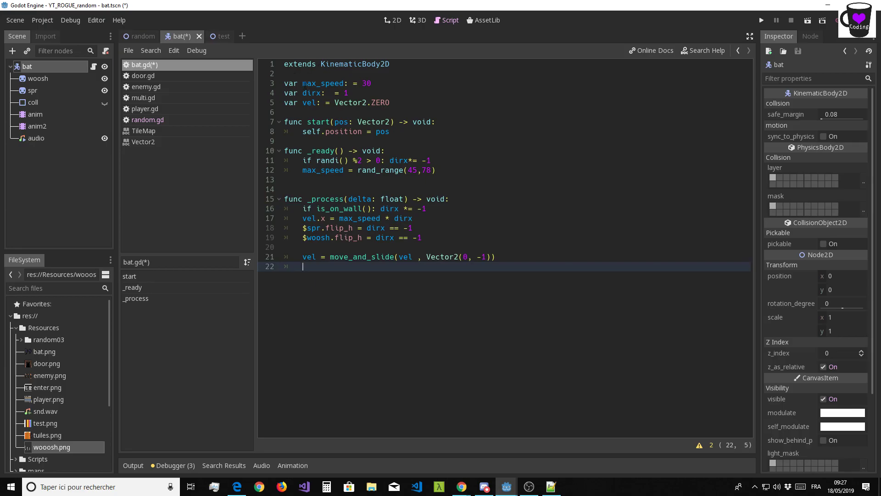
# - Change the bat's random top speed to rand_range(45,78) in bat.gd
pyautogui.moveTo(300, 83); pyautogui.dragTo(372, 83)
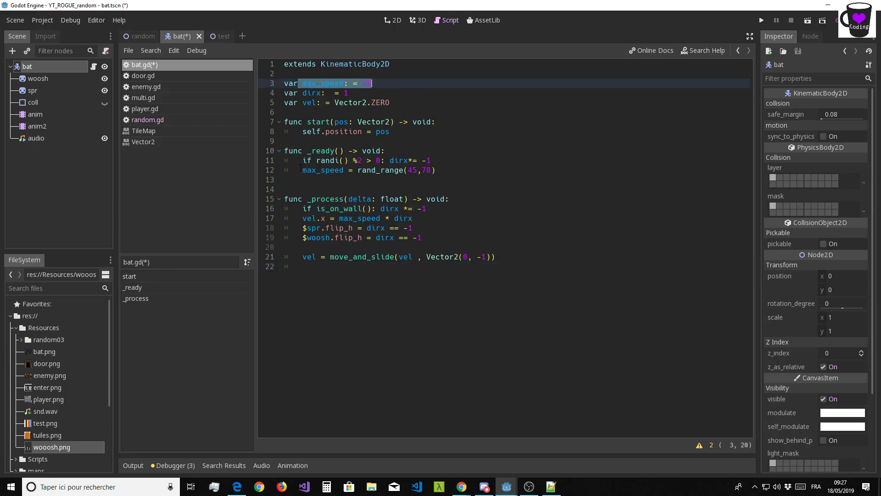
pyautogui.moveTo(302, 160); pyautogui.dragTo(446, 162)
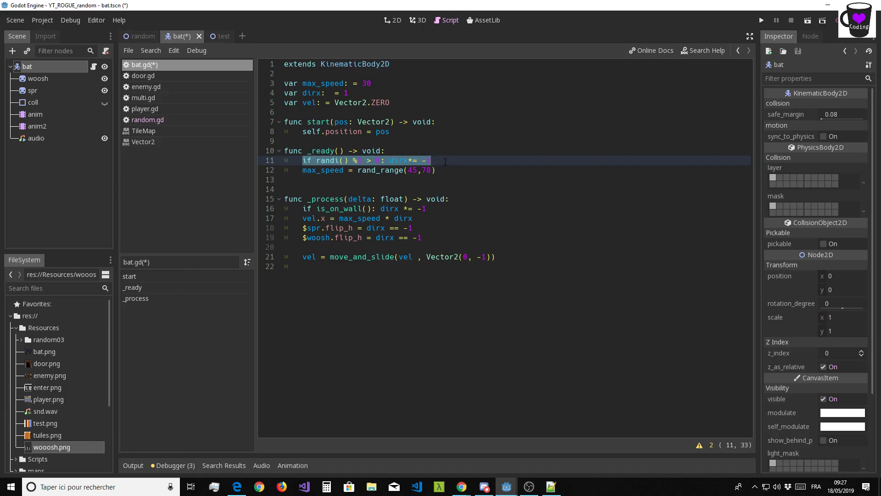
pyautogui.moveTo(300, 171)
pyautogui.mouseDown()
pyautogui.moveTo(451, 170)
pyautogui.moveTo(430, 171)
pyautogui.mouseUp()
pyautogui.click(421, 181)
pyautogui.write('8')
pyautogui.click(406, 188)
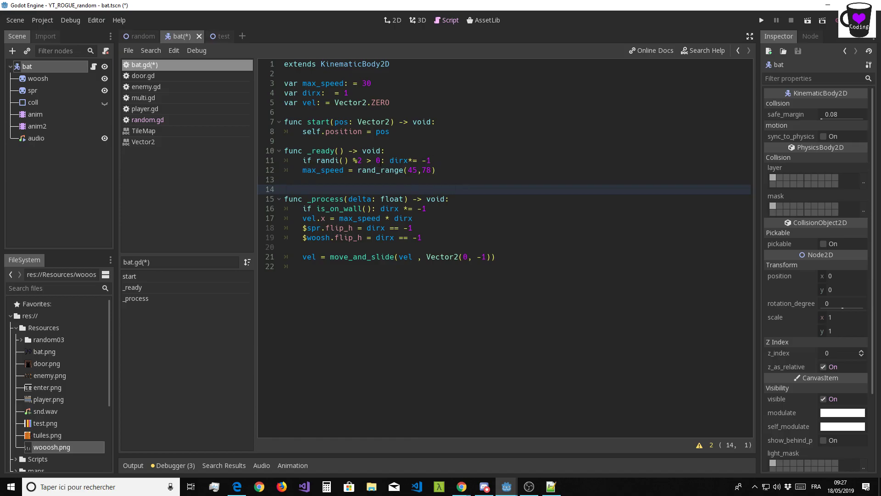
# - Review the wall-bounce, flip and move_and_slide lines, then save the bat scene from the 2D view
pyautogui.moveTo(300, 211); pyautogui.dragTo(432, 210)
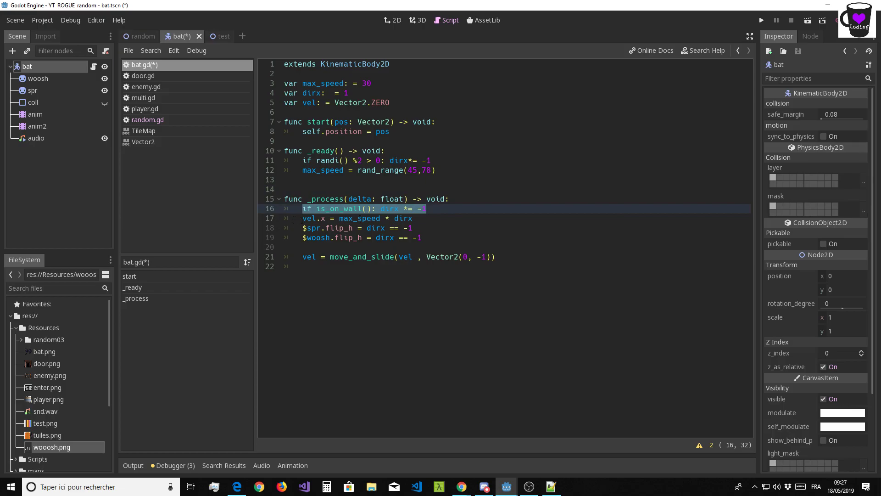
pyautogui.moveTo(302, 219); pyautogui.dragTo(443, 218)
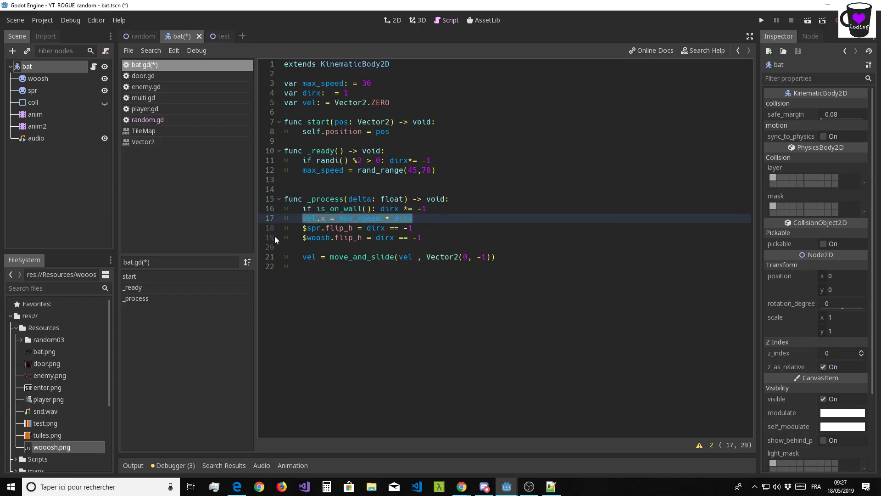
pyautogui.click(303, 237)
pyautogui.moveTo(303, 228); pyautogui.dragTo(414, 227)
pyautogui.click(303, 237)
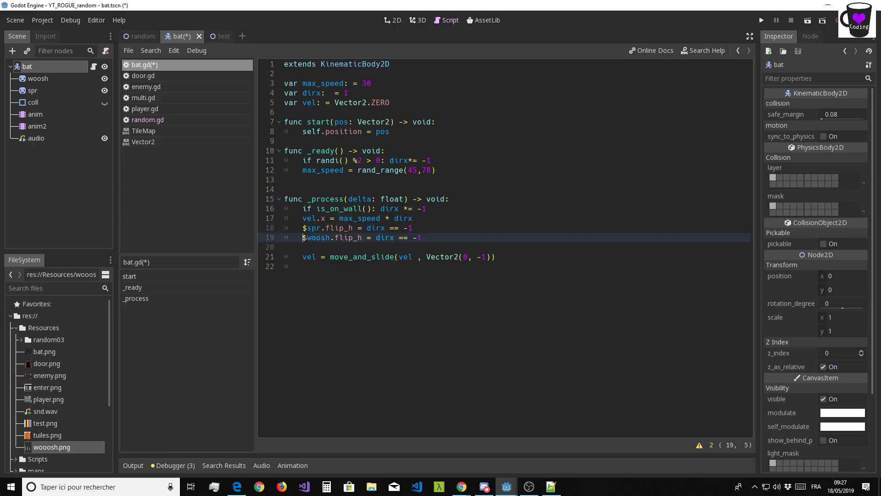
pyautogui.moveTo(303, 237); pyautogui.dragTo(451, 235)
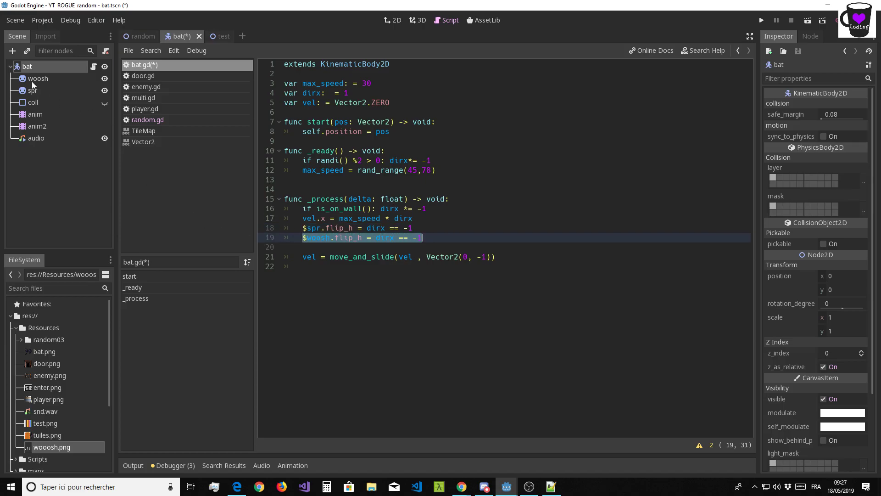
pyautogui.moveTo(303, 256); pyautogui.dragTo(535, 254)
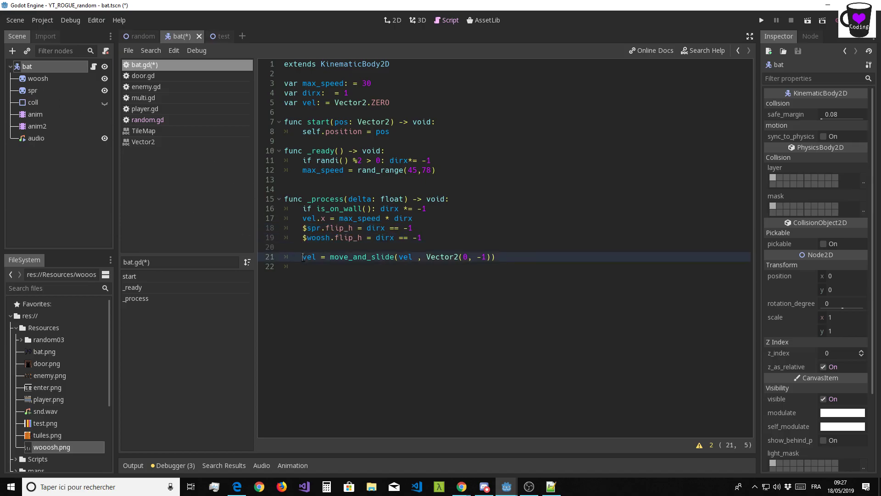
pyautogui.click(389, 19)
pyautogui.hotkey('ctrl', 's')
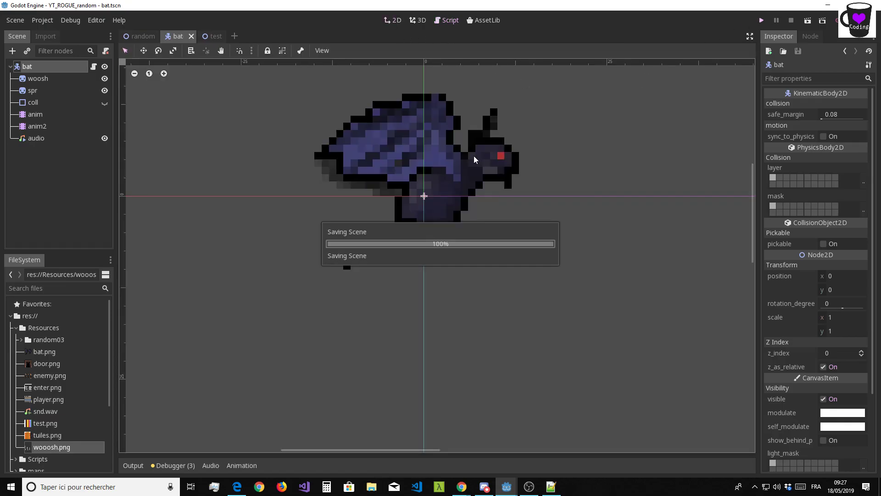
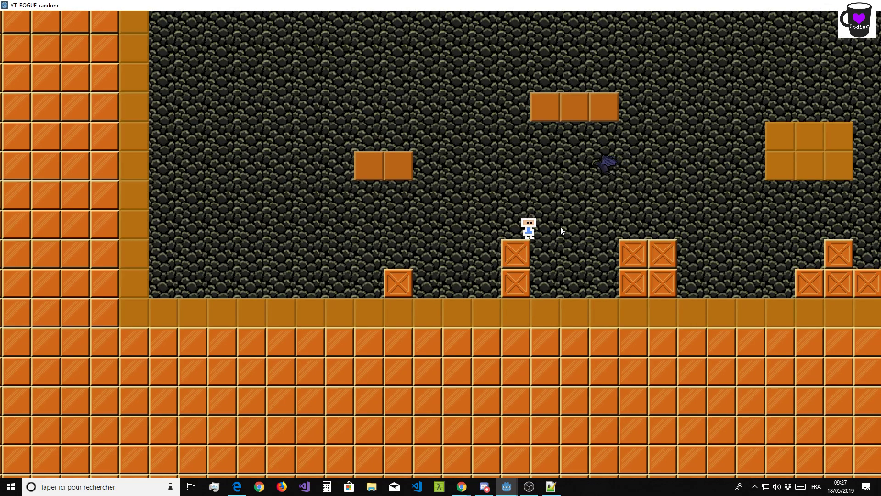
# - Move the player left in the running game, then leave fullscreen with F11
pyautogui.press('Left')
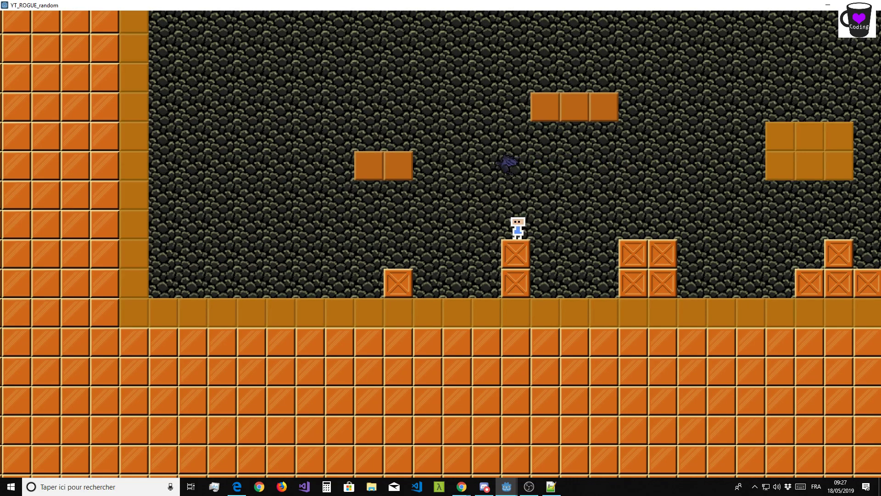
pyautogui.press('F11')
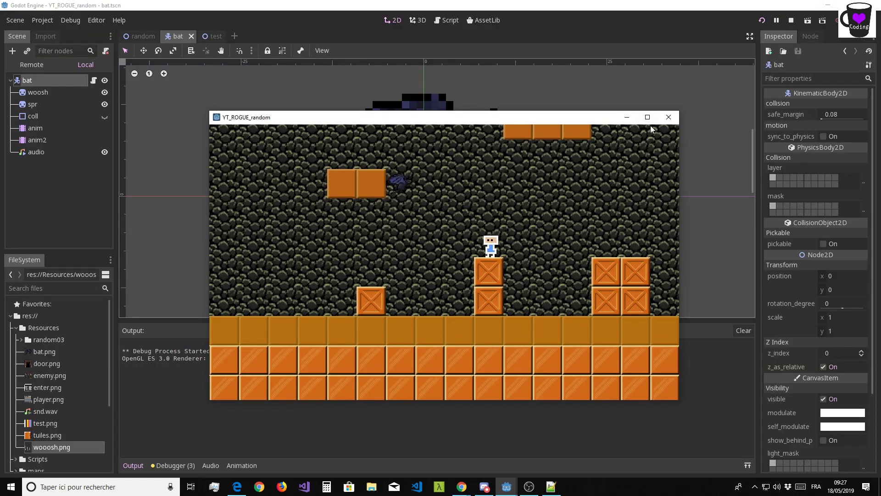
# - Close the game and enlarge the anim node's Animation timeline panel
pyautogui.click(668, 117)
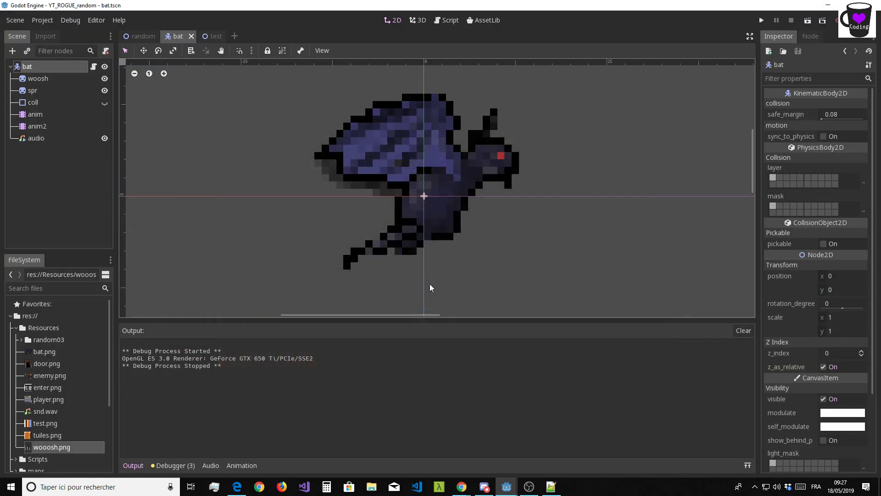
pyautogui.click(37, 114)
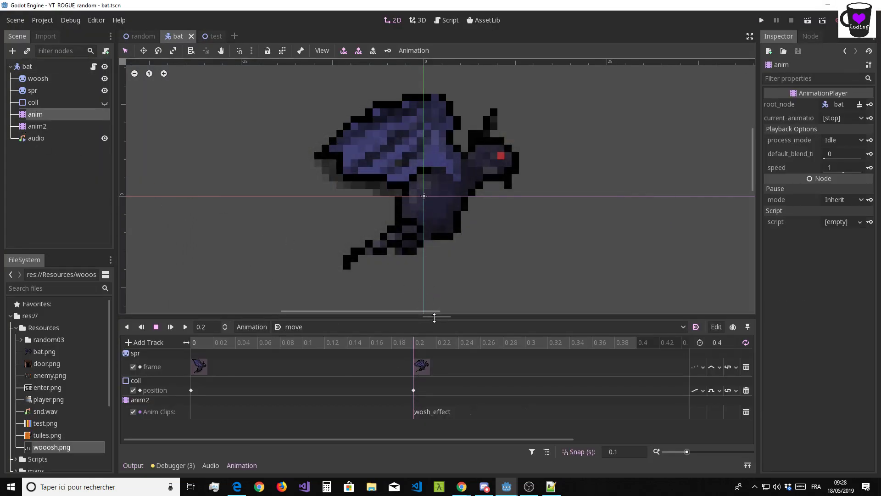
pyautogui.moveTo(431, 317); pyautogui.dragTo(436, 281)
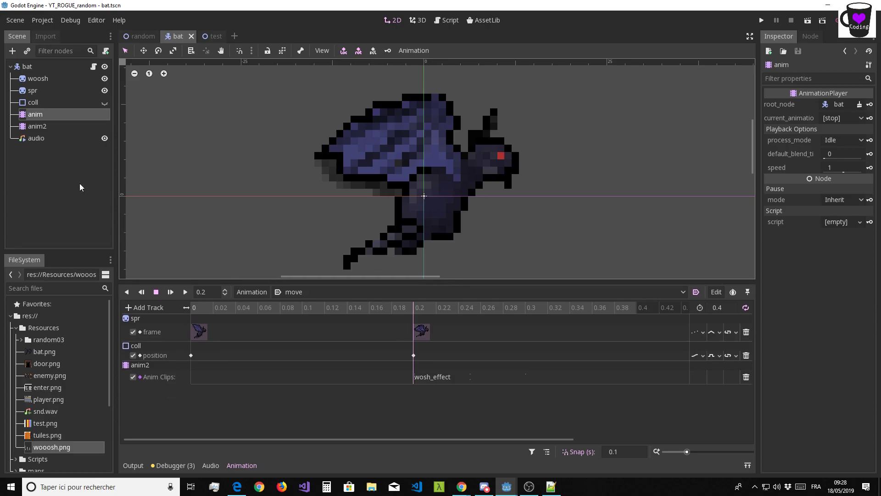
# - Clear the sound stream assigned to the old audio node
pyautogui.click(36, 138)
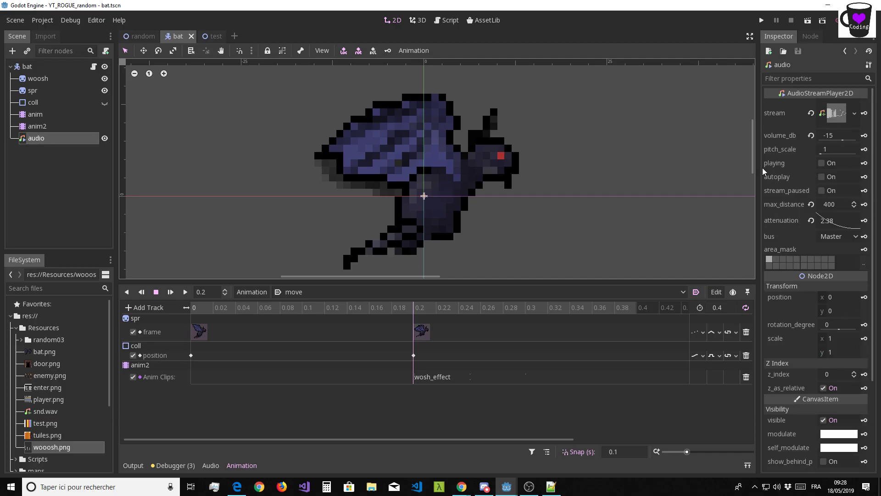
pyautogui.click(855, 113)
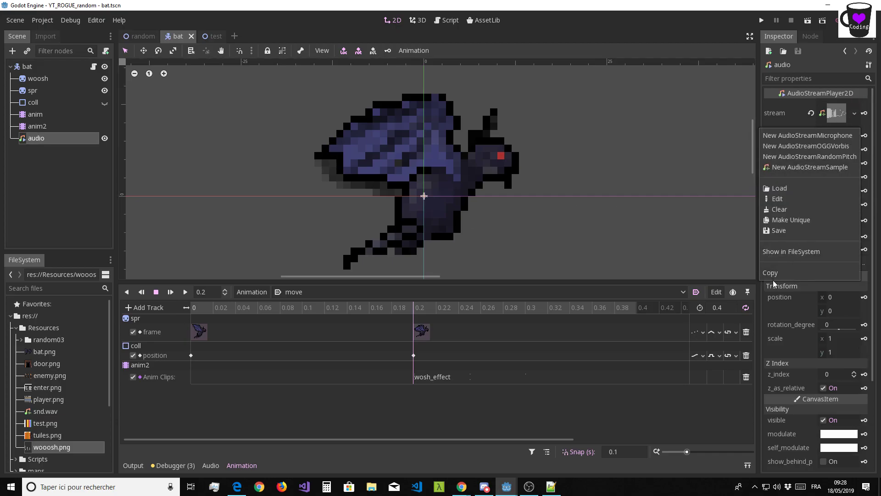
pyautogui.click(777, 210)
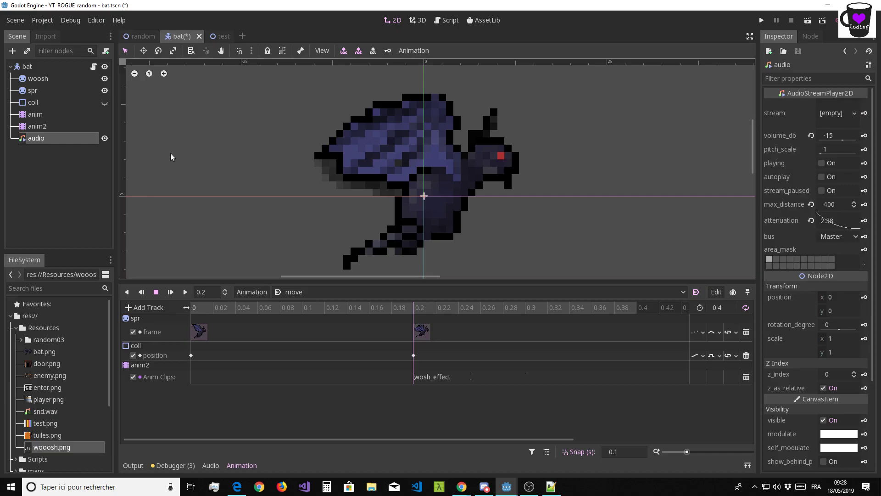
# - Delete the audio node from the bat scene and select the bat root node
pyautogui.click(56, 139)
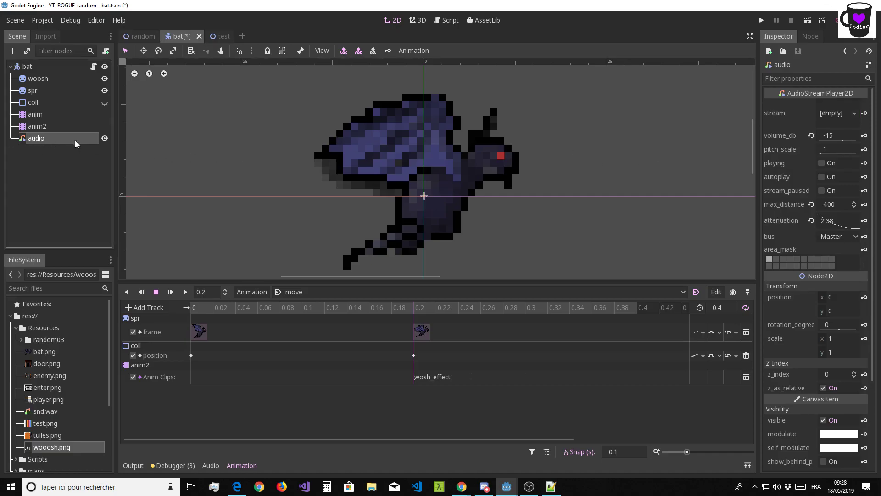
pyautogui.rightClick(42, 140)
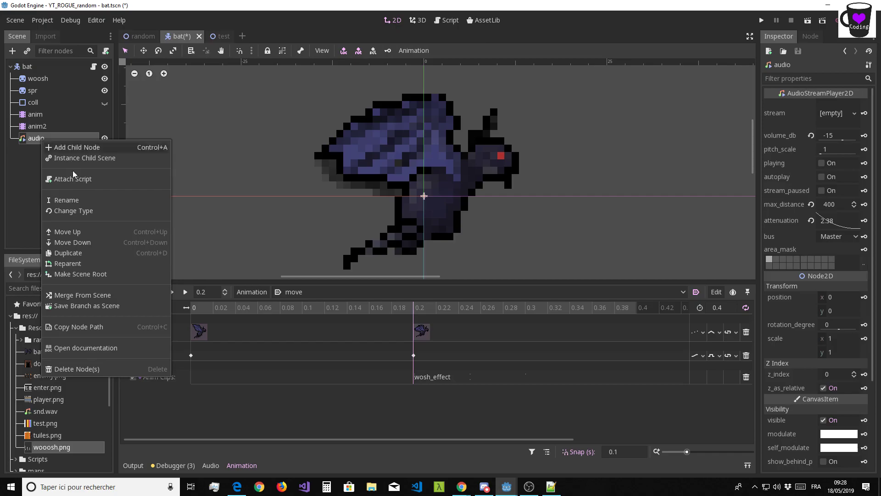
pyautogui.click(69, 370)
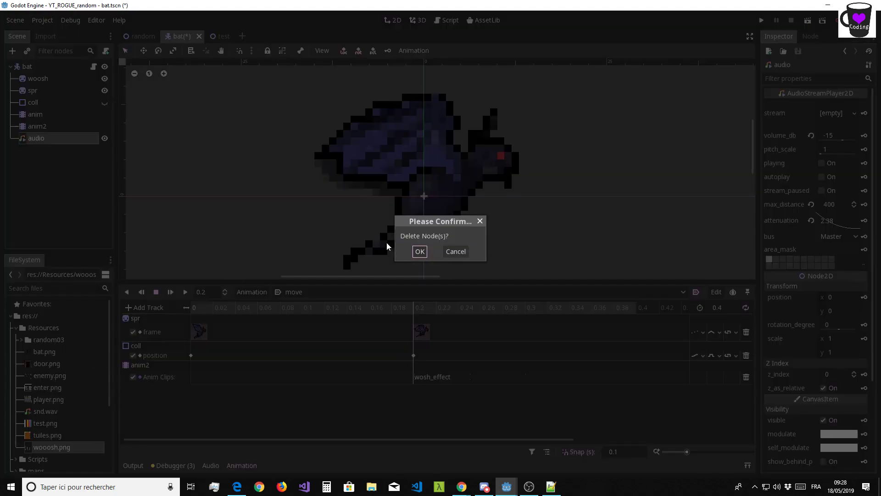
pyautogui.click(410, 252)
pyautogui.click(19, 67)
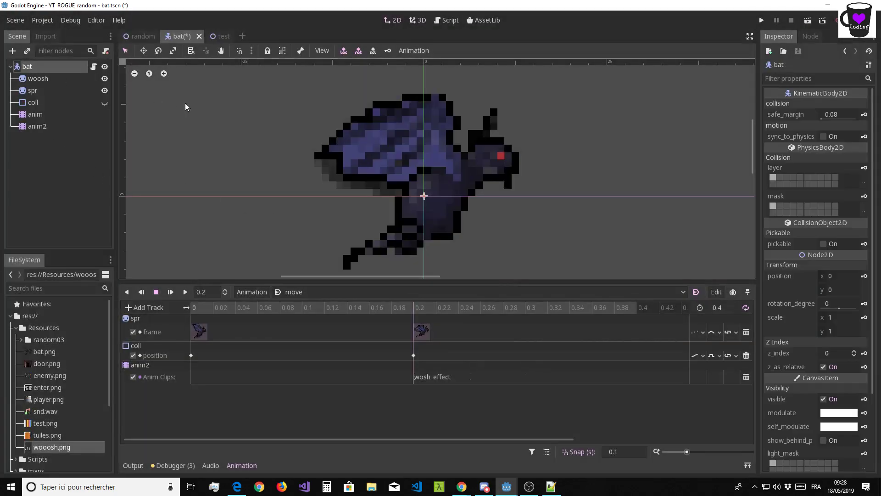
# - Add an AudioStreamPlayer2D child node under bat via the 'audio' node search
pyautogui.click(12, 50)
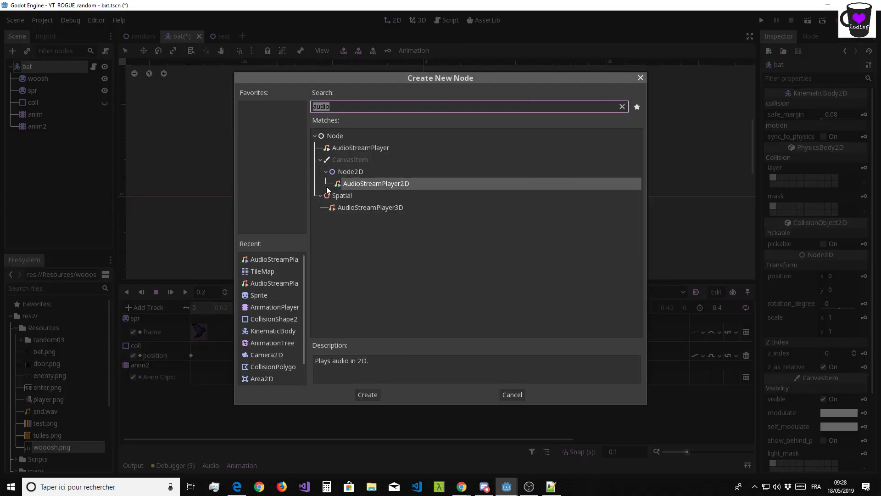
pyautogui.doubleClick(373, 183)
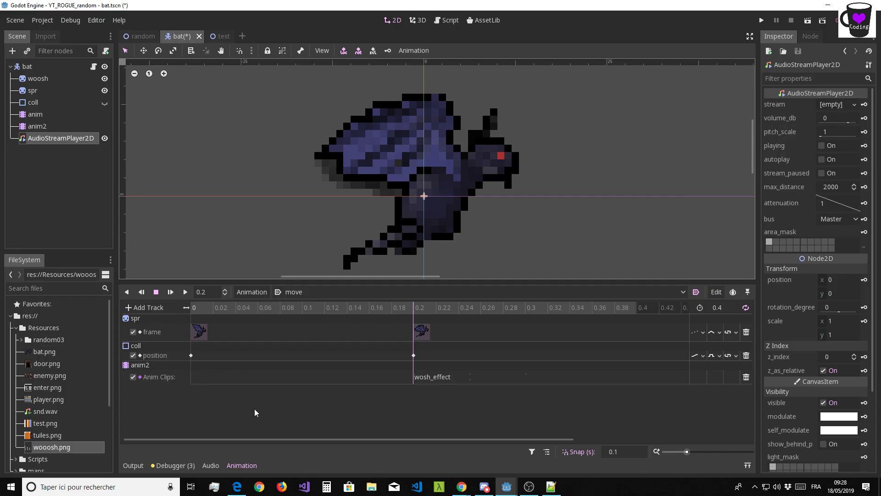
# - Add an Audio Playback Track to the move animation targeting AudioStreamPlayer2D
pyautogui.click(151, 307)
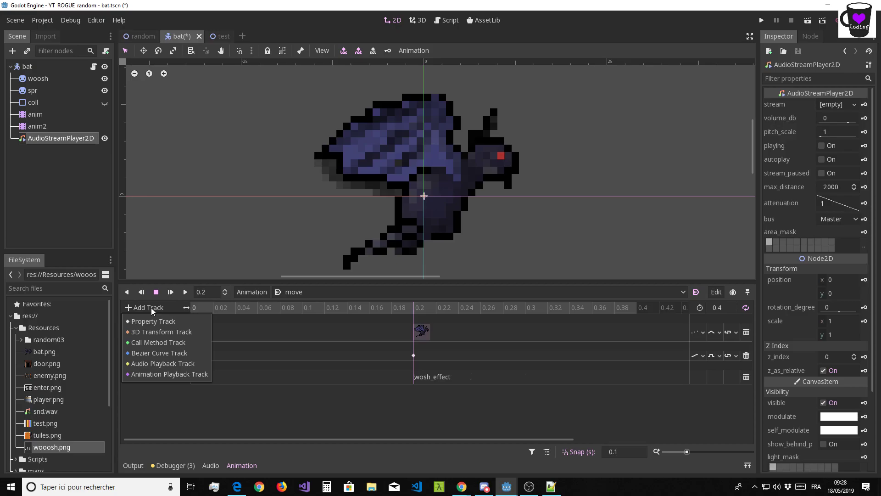
pyautogui.click(157, 364)
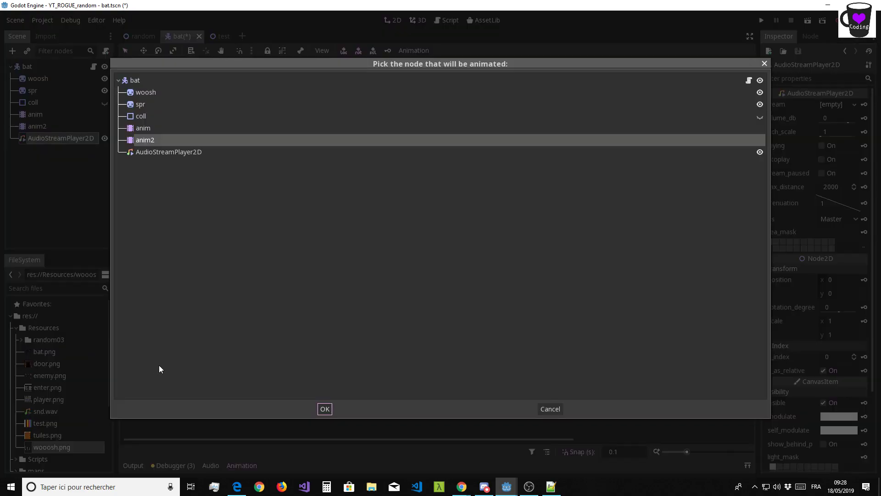
pyautogui.click(159, 151)
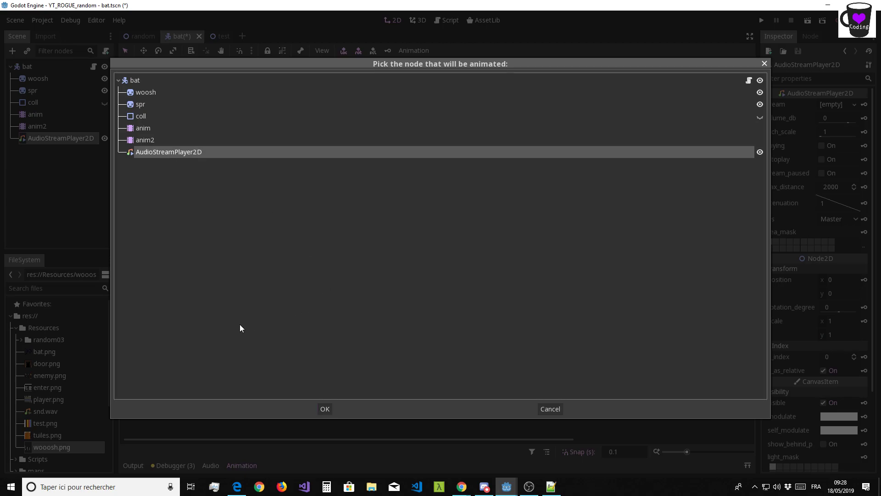
pyautogui.click(323, 411)
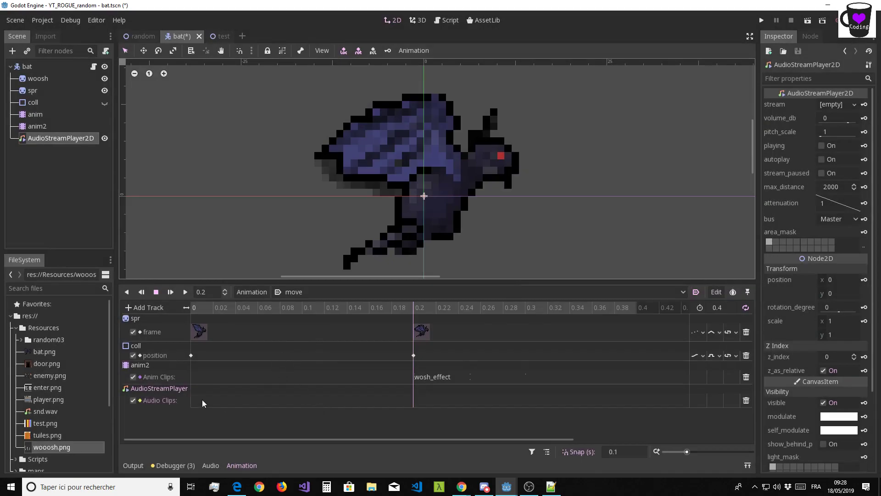
# - Insert an audio key at 0.2 s and load Resources/snd.wav as its stream
pyautogui.rightClick(413, 398)
pyautogui.click(427, 407)
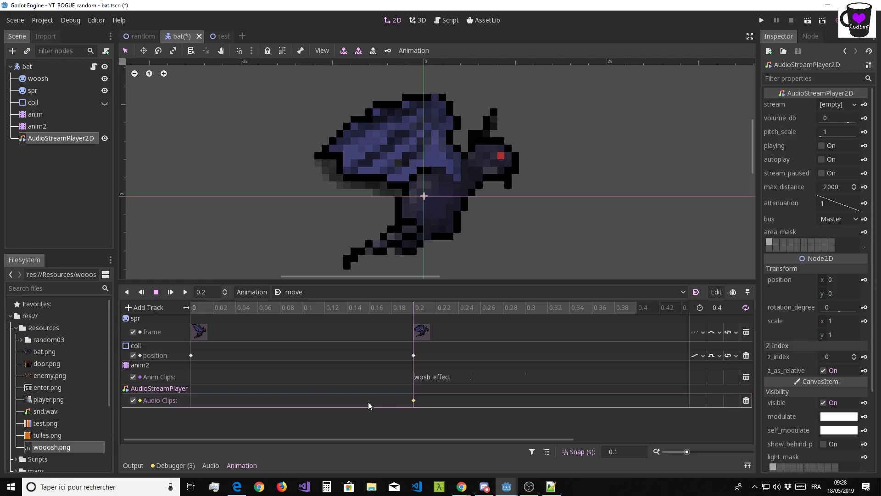
pyautogui.click(413, 401)
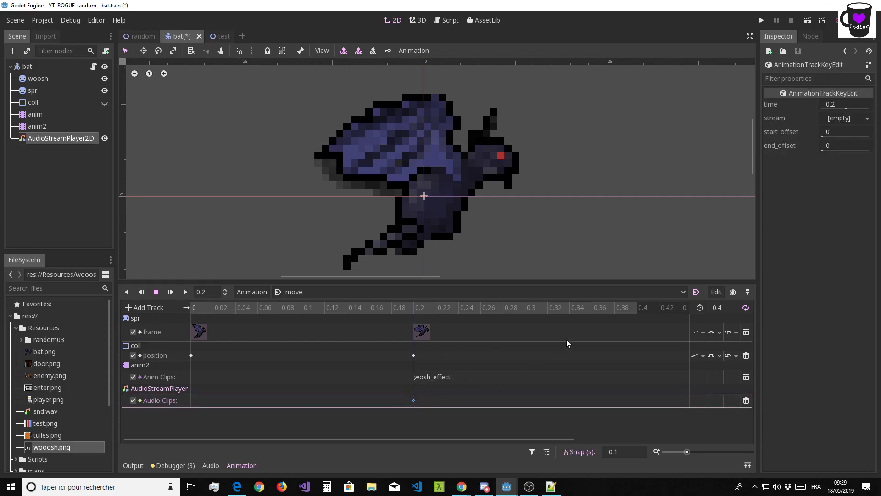
pyautogui.click(867, 119)
pyautogui.click(793, 184)
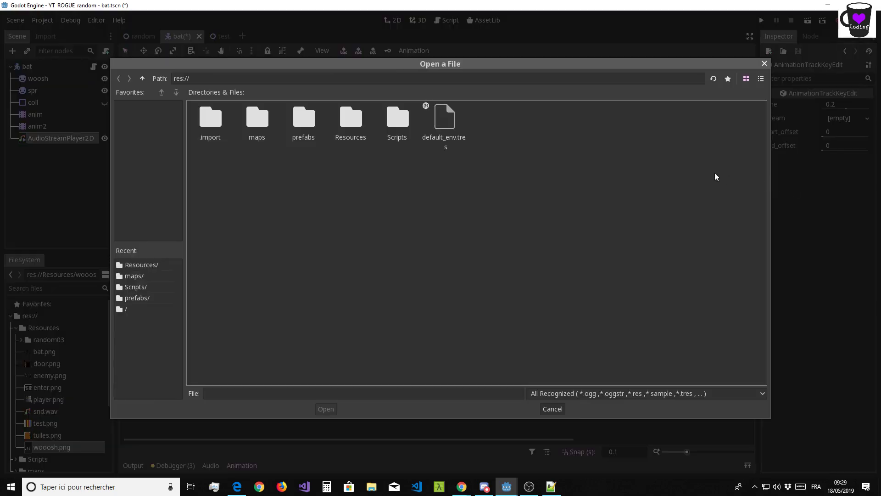
pyautogui.doubleClick(350, 126)
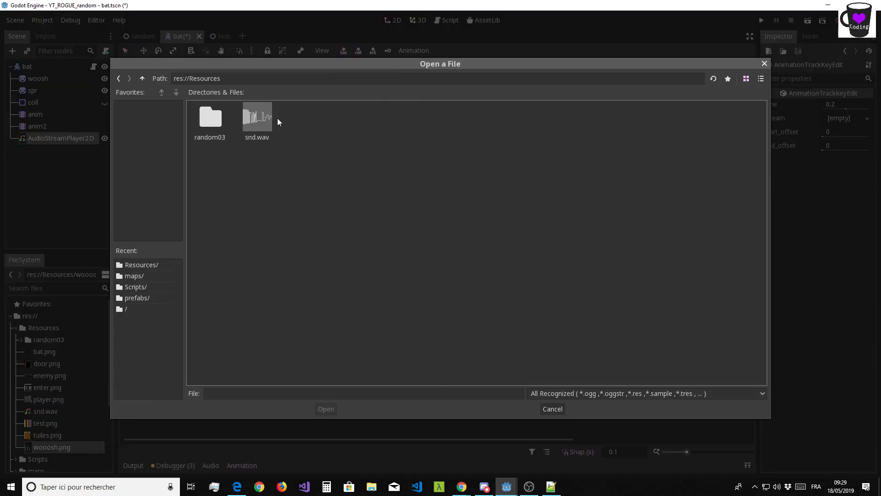
pyautogui.click(260, 123)
pyautogui.click(323, 408)
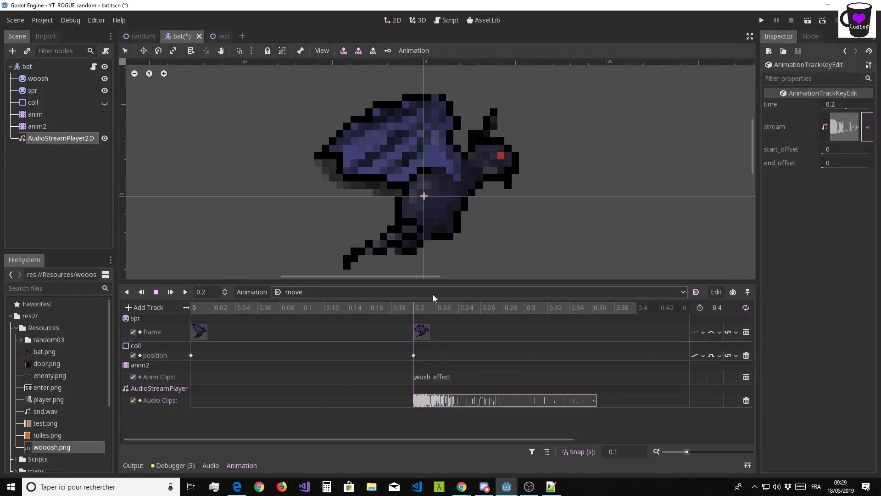
# - Scrub the move animation to preview the sound, then save, run and stop the game
pyautogui.moveTo(313, 310); pyautogui.dragTo(426, 309)
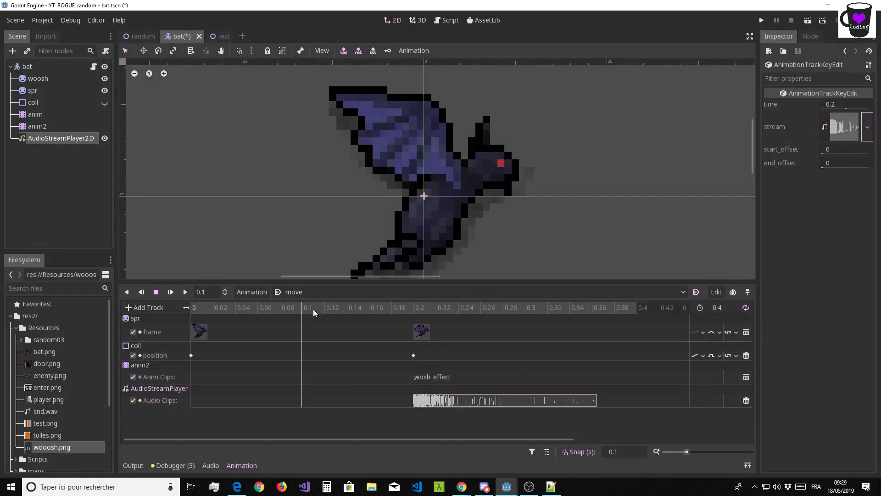
pyautogui.click(761, 20)
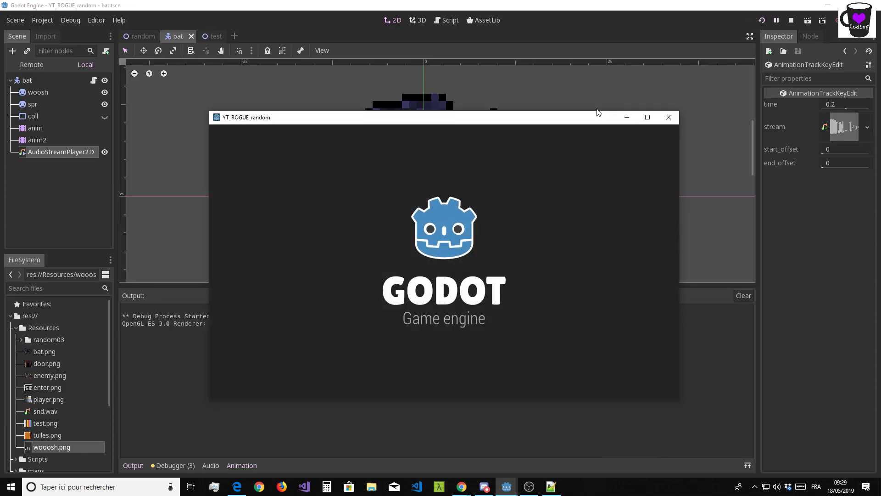
pyautogui.click(669, 117)
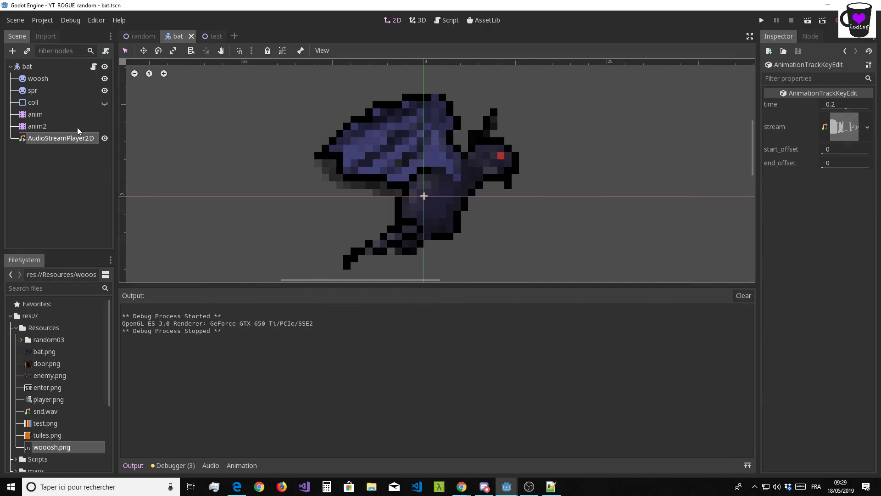
# - Select the AudioStreamPlayer2D node and set its volume_db to -15
pyautogui.click(46, 129)
pyautogui.click(47, 139)
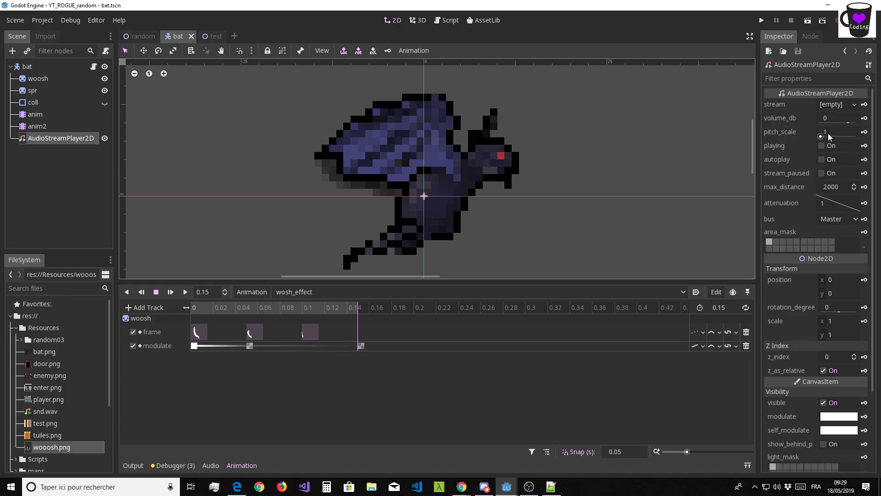
pyautogui.click(828, 119)
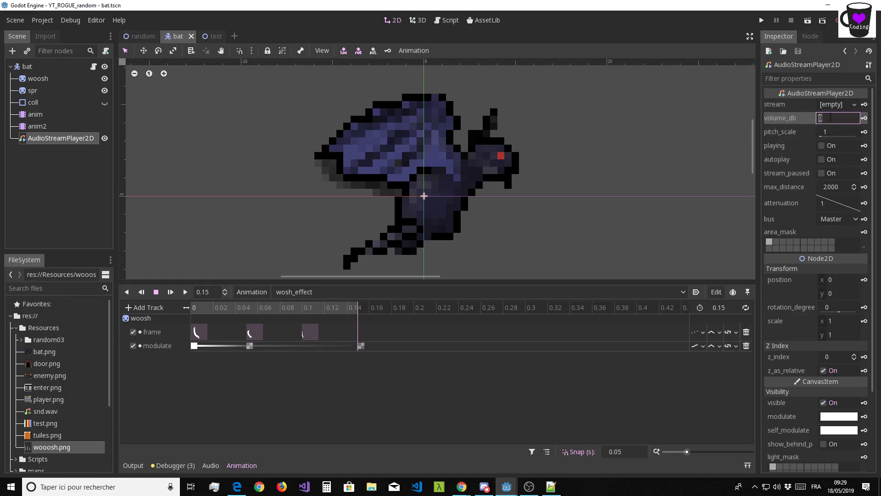
pyautogui.write('-15')
pyautogui.press('Return')
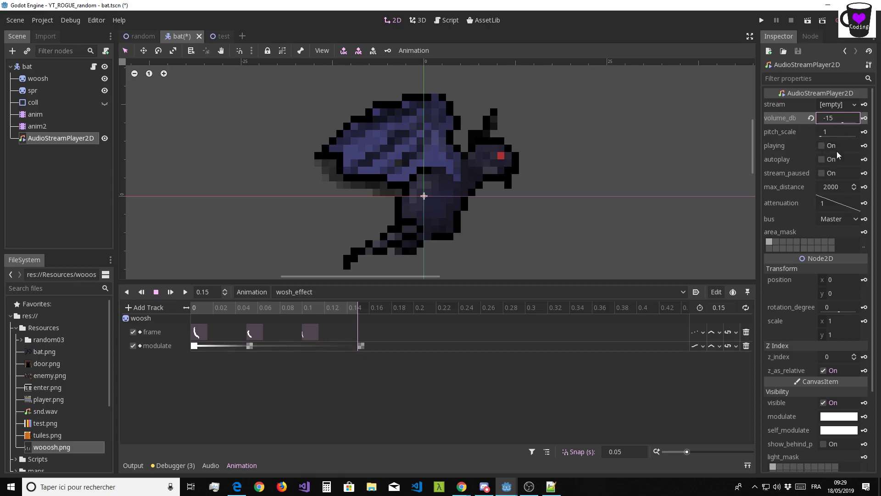
# - Set max_distance from 2000 to 400 and drag attenuation to about 1.93
pyautogui.click(831, 187)
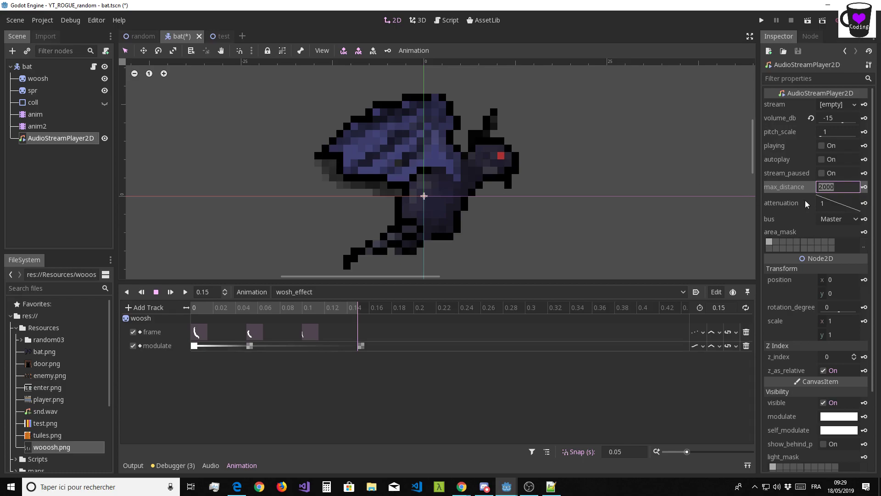
pyautogui.click(846, 187)
pyautogui.moveTo(846, 187); pyautogui.dragTo(803, 193)
pyautogui.write('4')
pyautogui.press('Return')
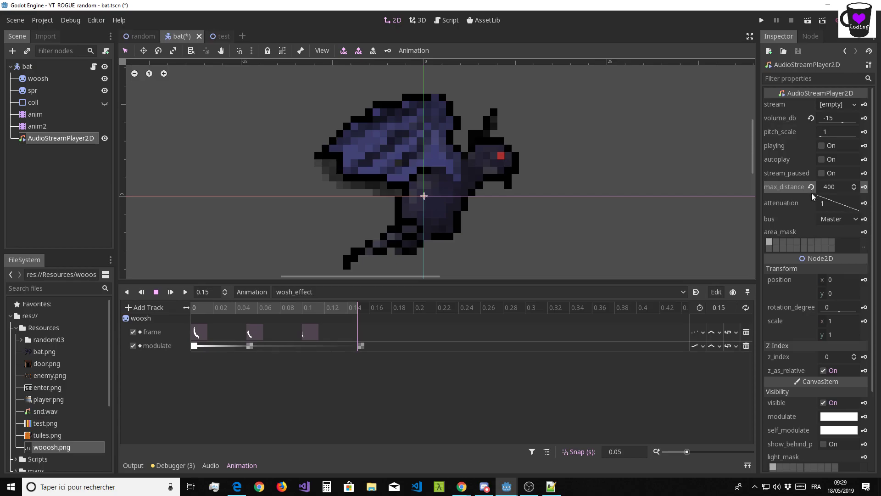
pyautogui.moveTo(830, 200); pyautogui.dragTo(820, 209)
pyautogui.moveTo(820, 210); pyautogui.dragTo(822, 204)
# - Save and run the game, move the player left and right, resize the window, then close it
pyautogui.click(761, 21)
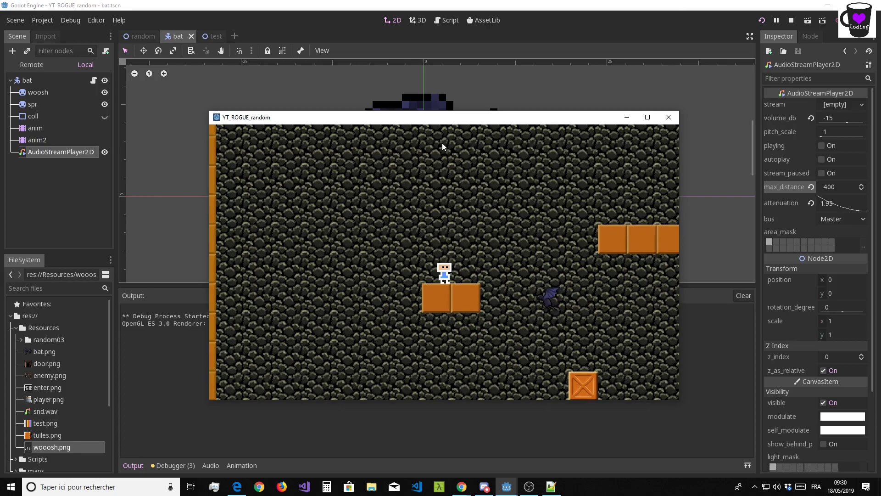
pyautogui.press('Left')
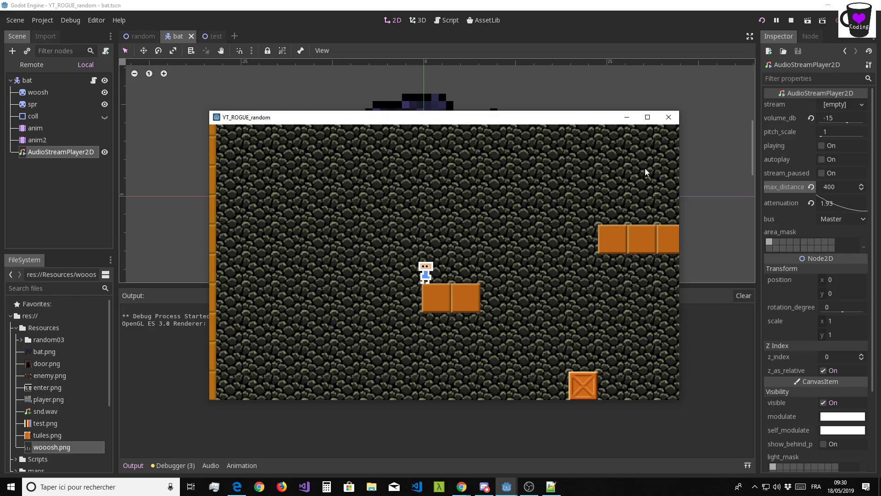
pyautogui.press('Right')
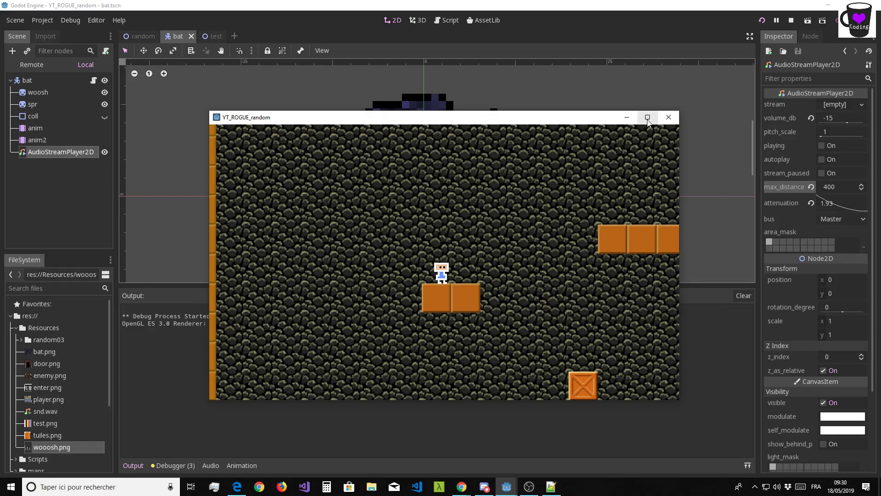
pyautogui.click(647, 118)
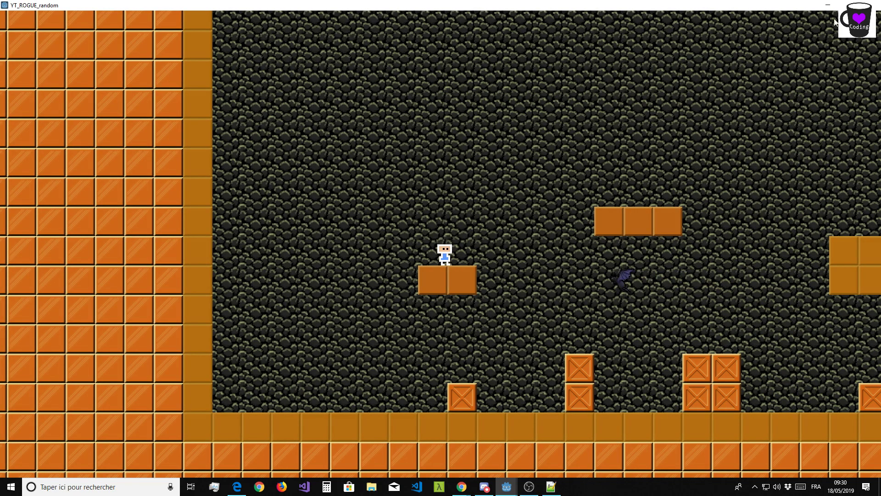
pyautogui.click(849, 5)
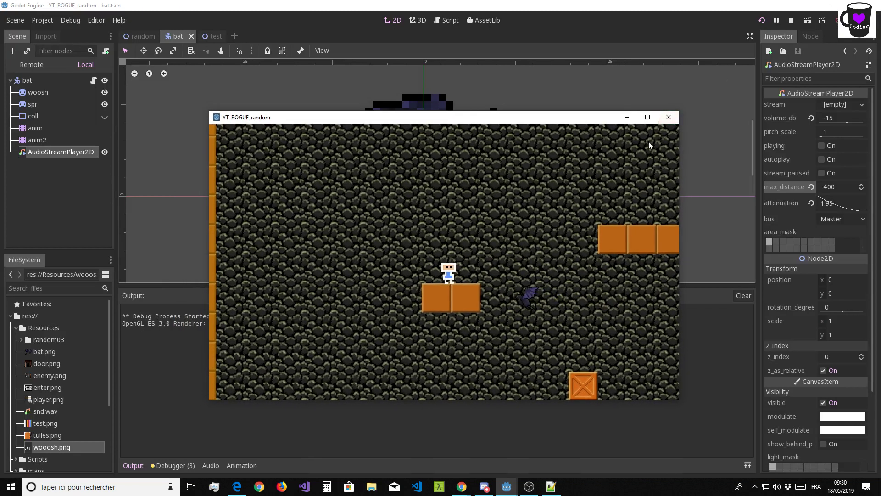
pyautogui.click(669, 119)
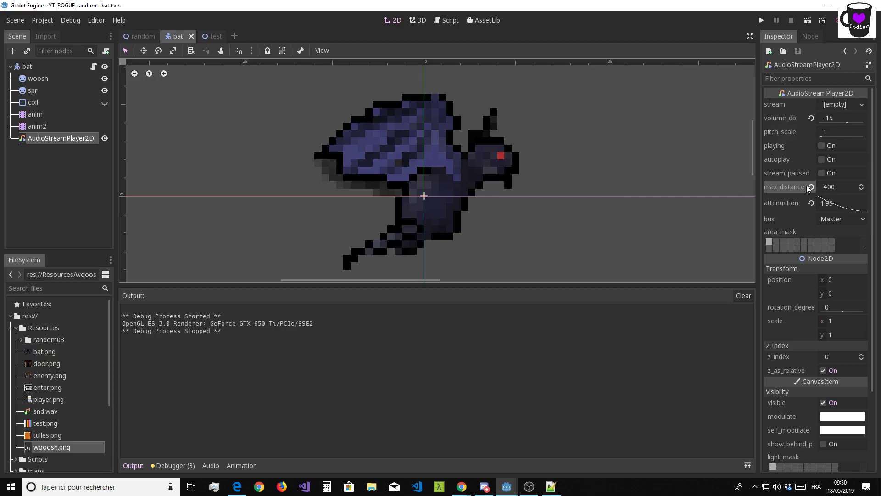
# - Shift the move animation's woosh audio key from 0.2 s to 0.1 s, then save and test-run
pyautogui.scroll(2, 414, 189)
pyautogui.moveTo(414, 188); pyautogui.dragTo(462, 180, button='middle')
pyautogui.scroll(-3, 461, 179)
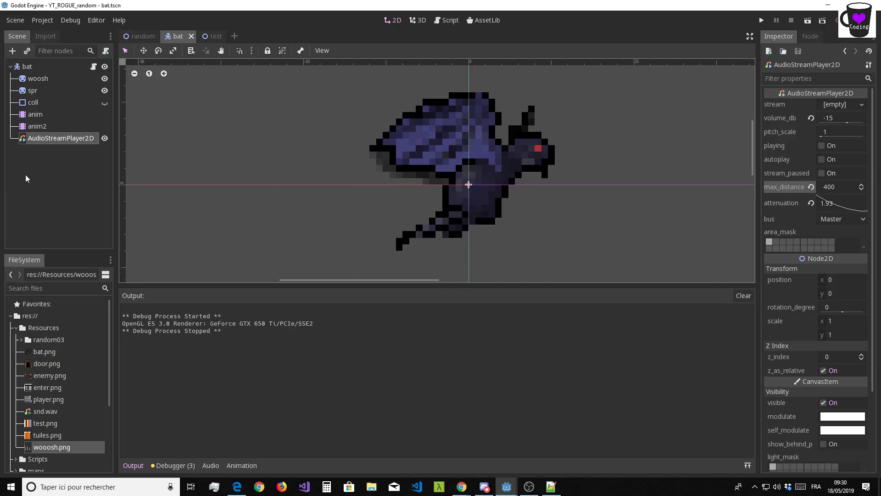
pyautogui.click(36, 116)
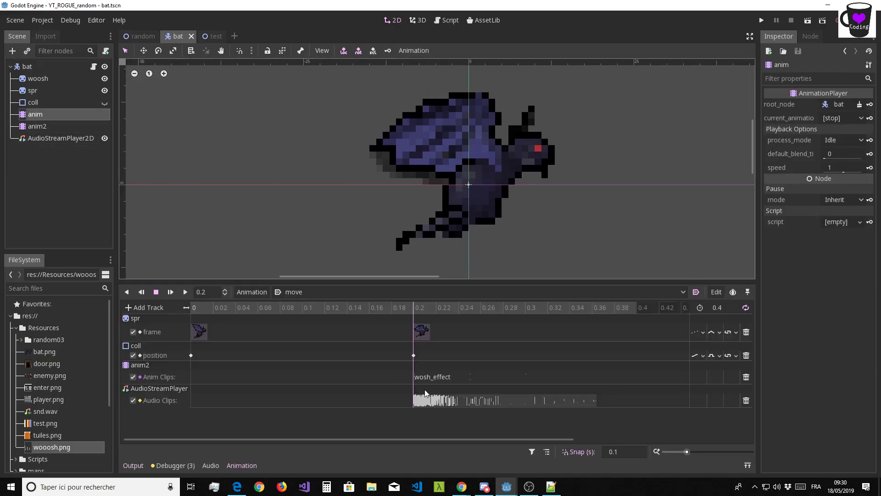
pyautogui.moveTo(416, 308); pyautogui.dragTo(302, 307)
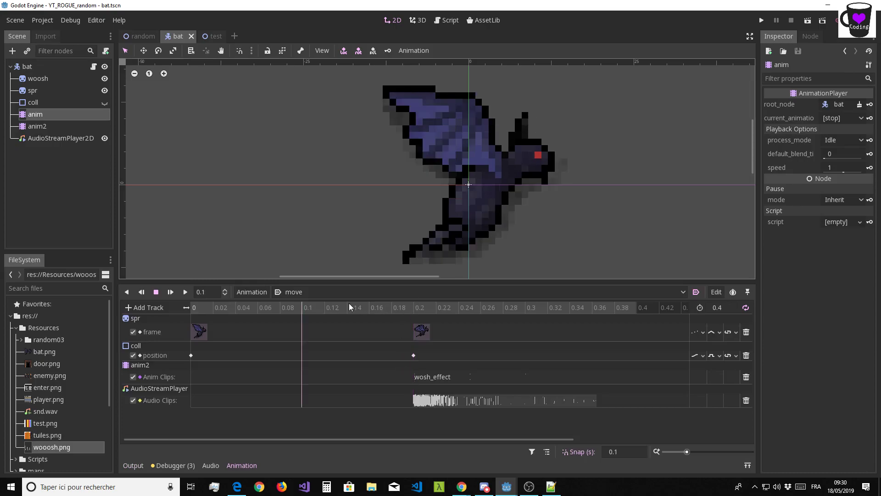
pyautogui.click(426, 403)
pyautogui.moveTo(426, 403); pyautogui.dragTo(253, 401)
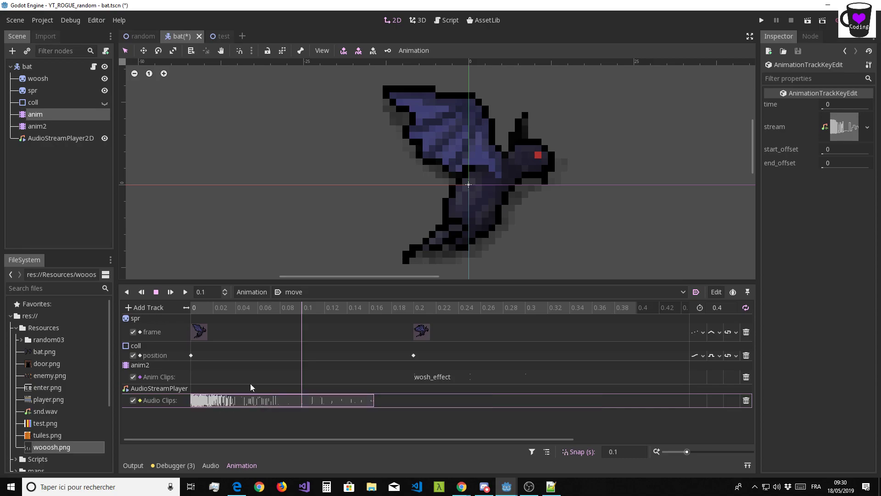
pyautogui.moveTo(302, 307); pyautogui.dragTo(399, 320)
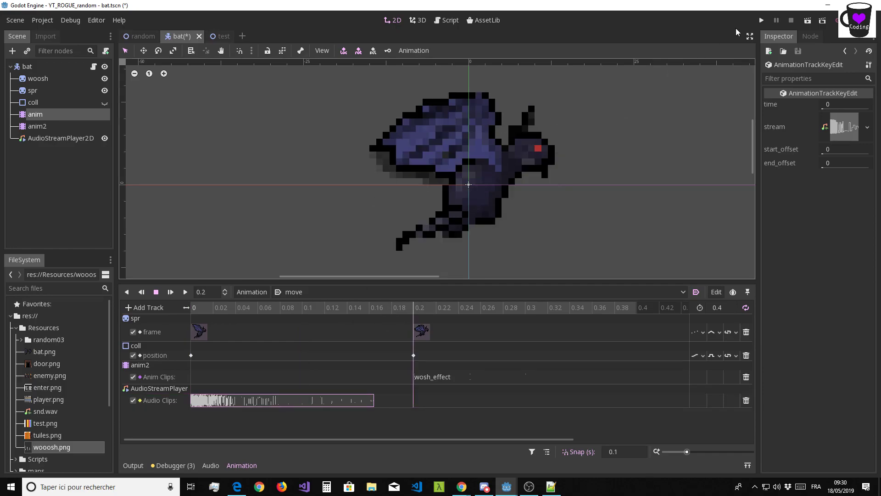
pyautogui.click(761, 20)
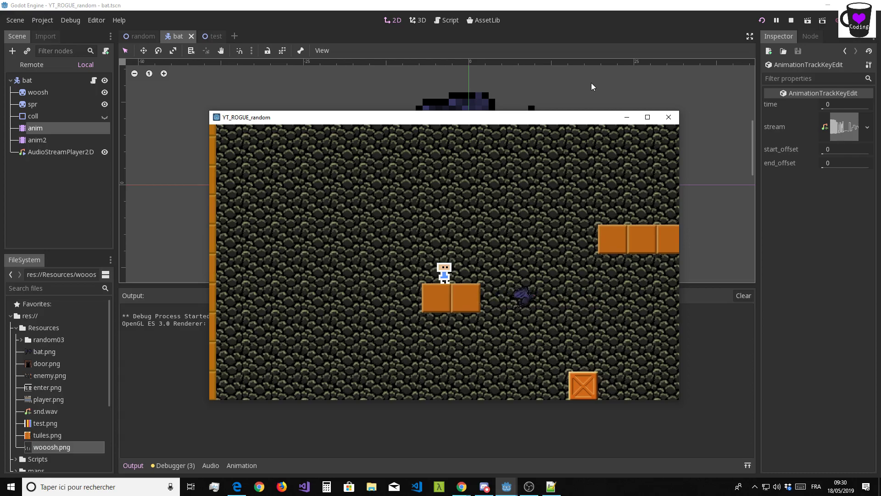
pyautogui.click(668, 117)
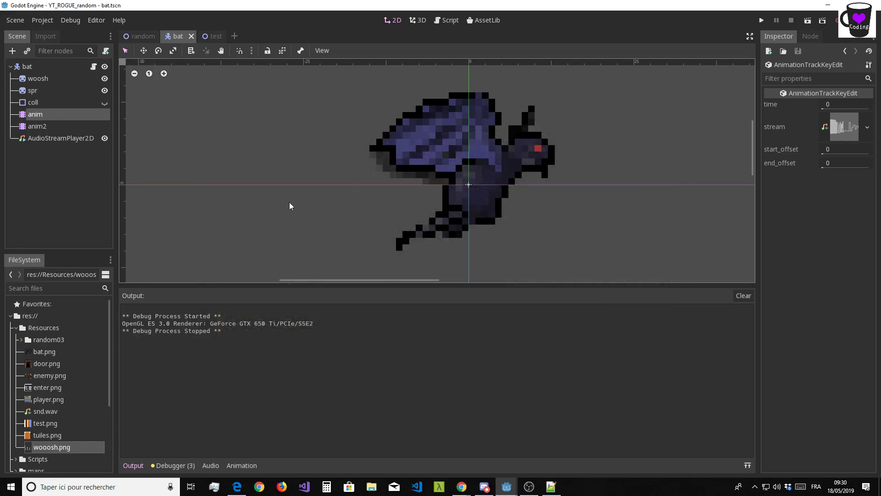
# - In bat.gd, add 'vel.y +=6' as the first line of _process
pyautogui.click(446, 21)
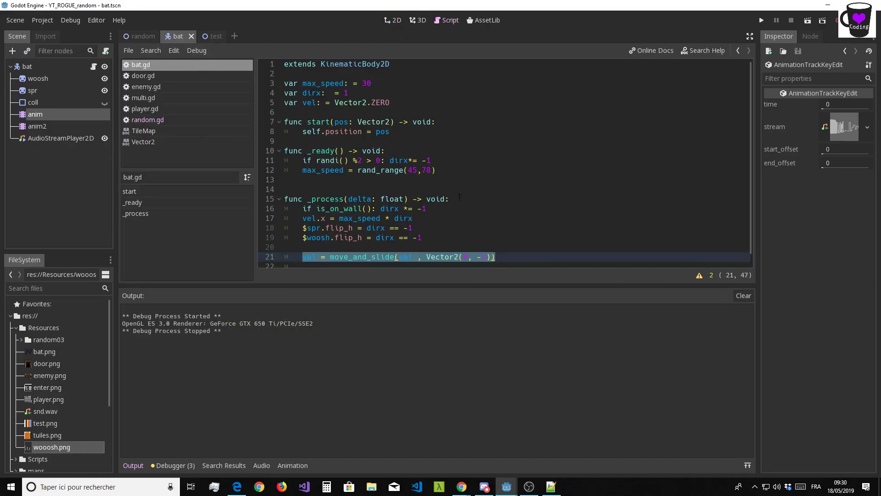
pyautogui.click(489, 185)
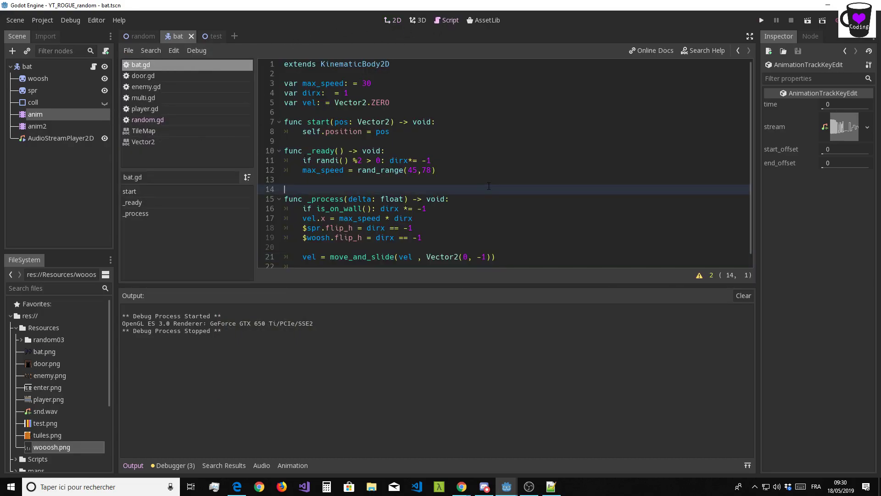
pyautogui.click(134, 465)
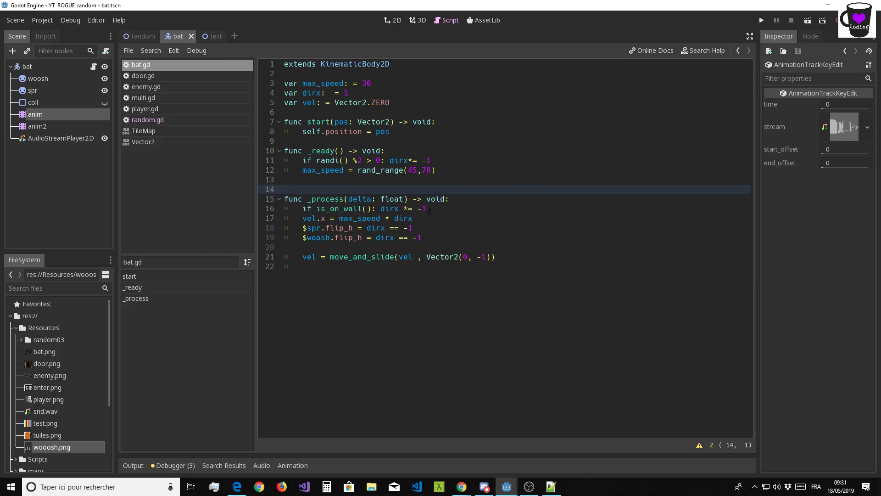
pyautogui.click(507, 201)
pyautogui.press('Return')
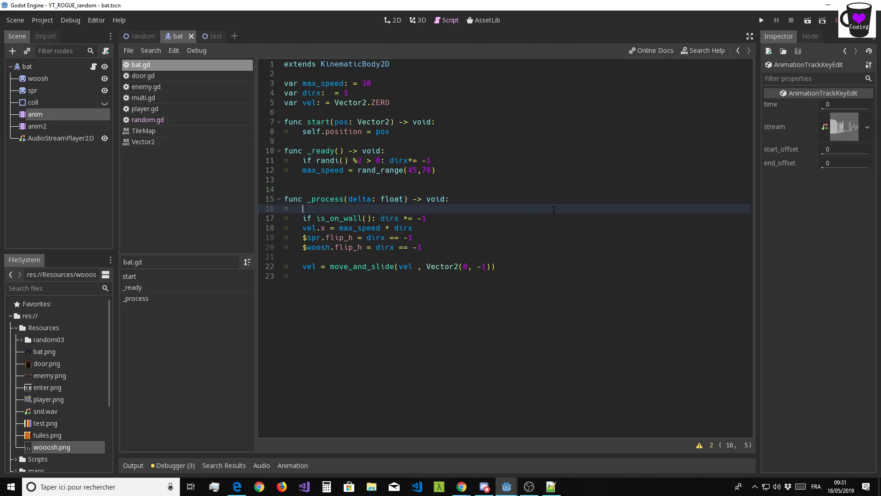
pyautogui.write('vel')
pyautogui.write('=')
pyautogui.write('6')
# - Save and run the game, walk the player left, right and onto the crate, then close it
pyautogui.click(762, 20)
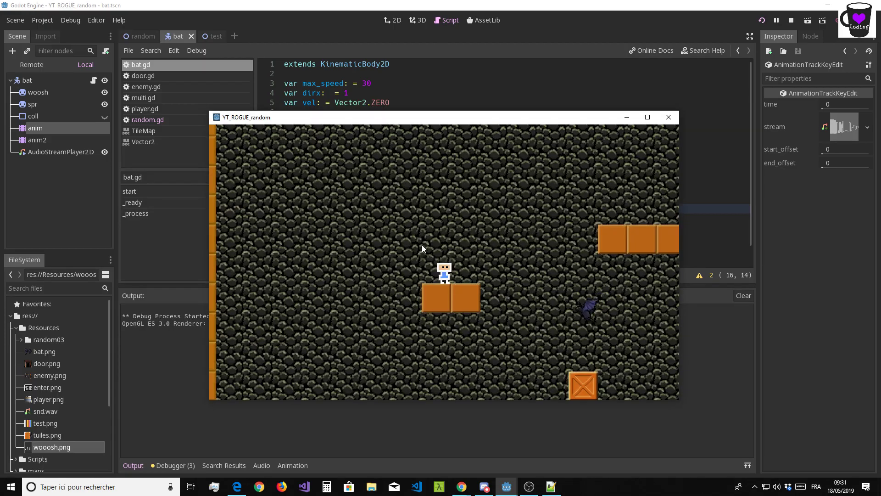
pyautogui.press('Left')
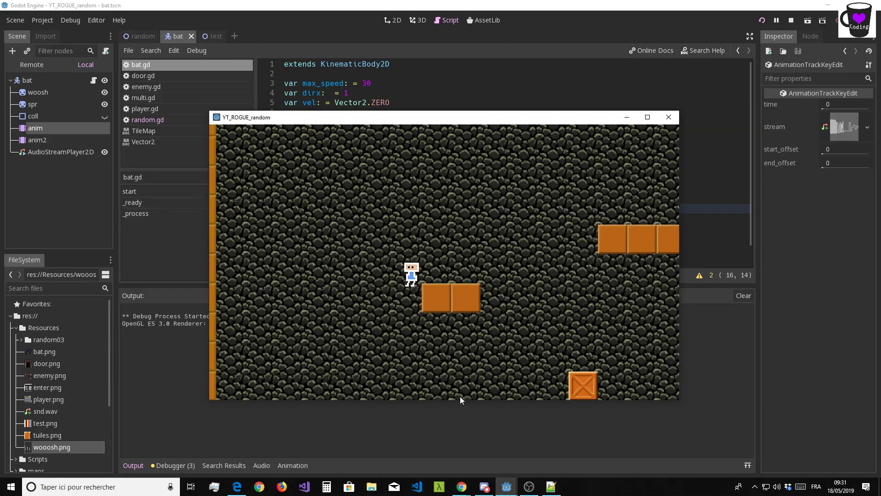
pyautogui.press('Right')
pyautogui.press('Up')
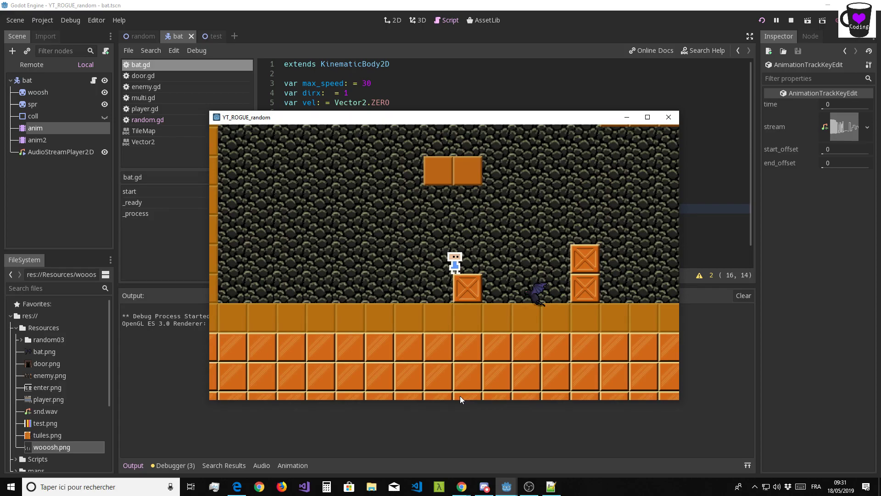
pyautogui.click(668, 117)
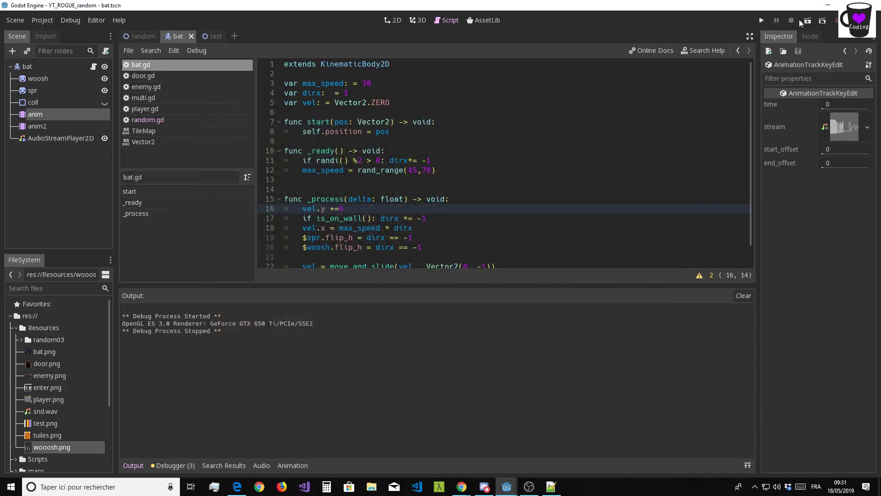
# - Return to the bat scene in 2D, scrub the move animation frames, then go back to bat.gd
pyautogui.scroll(-1, 492, 181)
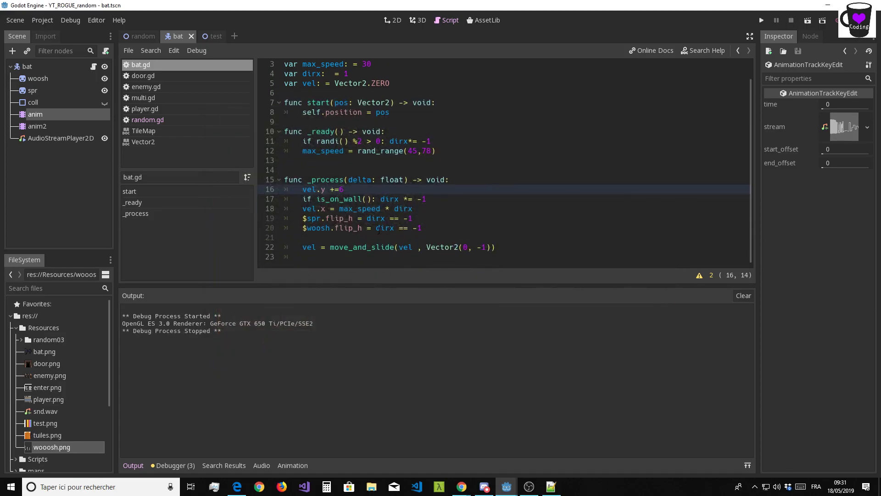
pyautogui.click(139, 38)
pyautogui.click(184, 39)
pyautogui.click(383, 23)
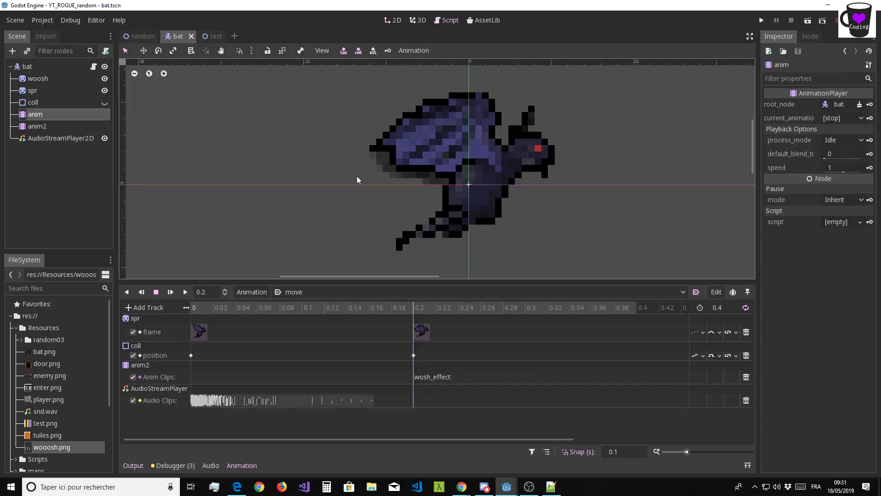
pyautogui.scroll(-1, 357, 179)
pyautogui.moveTo(378, 169); pyautogui.dragTo(352, 157, button='middle')
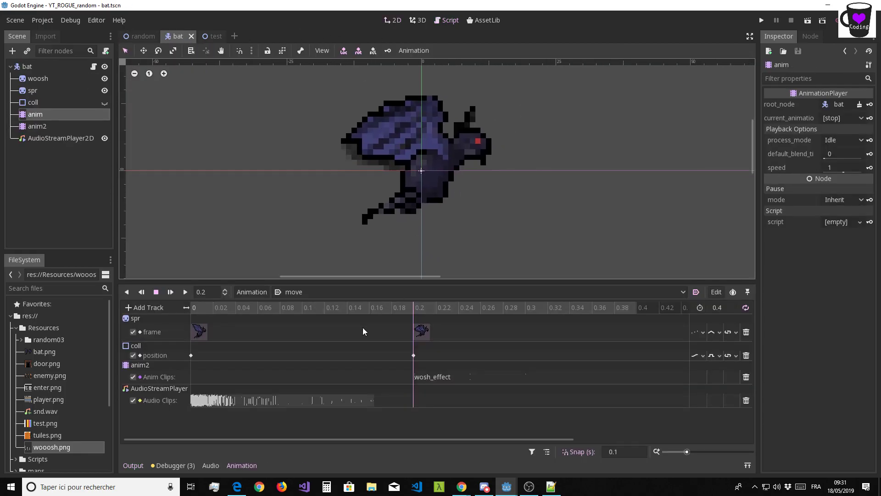
pyautogui.moveTo(217, 310); pyautogui.dragTo(410, 310)
pyautogui.click(446, 20)
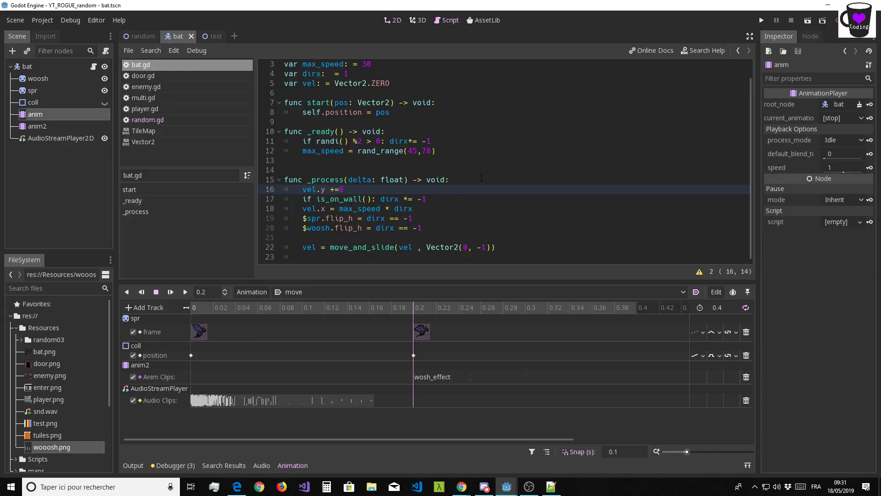
# - Write 'func fly():' at the script's end with body 'vel.y = - rand_range(40, 100)'
pyautogui.click(504, 256)
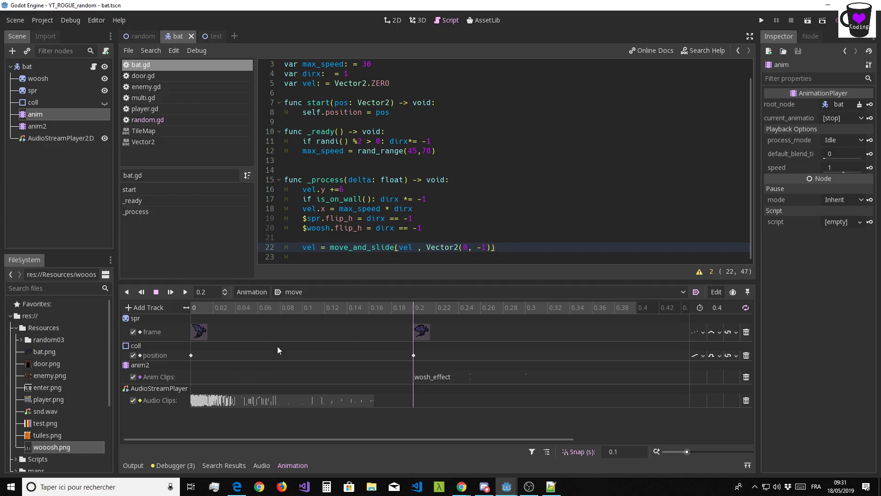
pyautogui.press('Return')
pyautogui.press('Return')
pyautogui.press('Return')
pyautogui.press('Return')
pyautogui.press('Up')
pyautogui.press('Up')
pyautogui.press('Up')
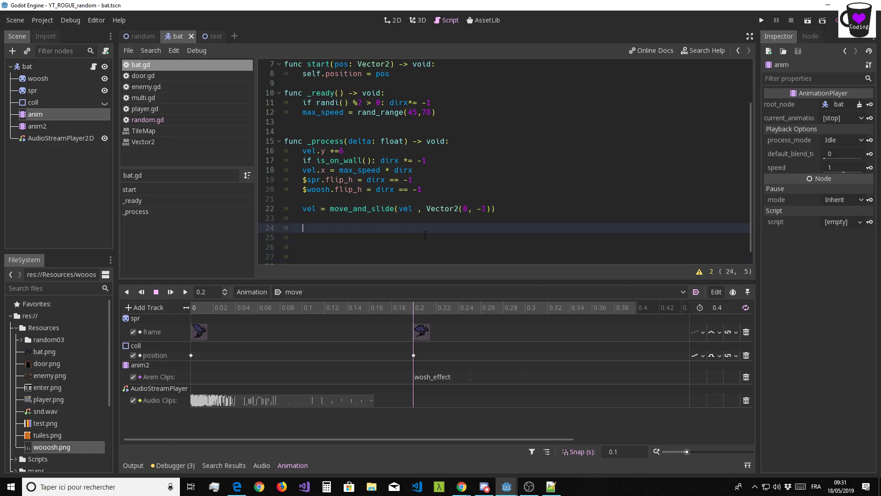
pyautogui.press('BackSpace')
pyautogui.write('func ')
pyautogui.write('fly(')
pyautogui.press('Right')
pyautogui.write(':')
pyautogui.press('Return')
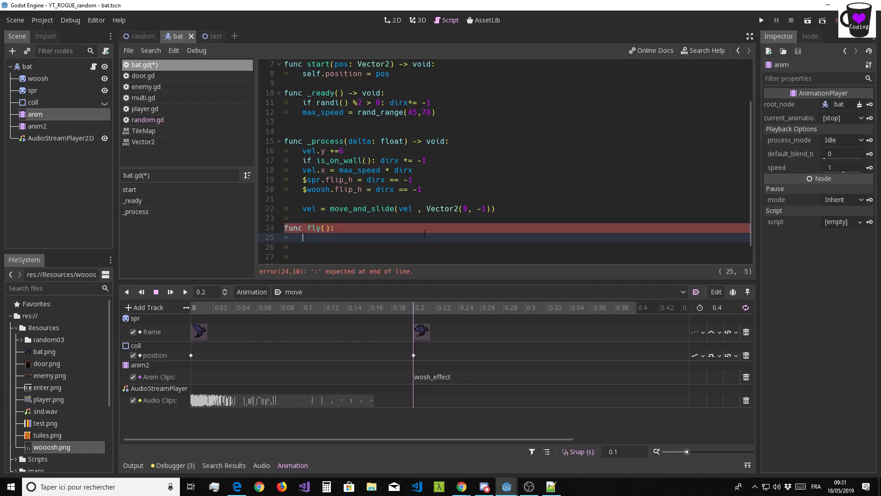
pyautogui.write('vel')
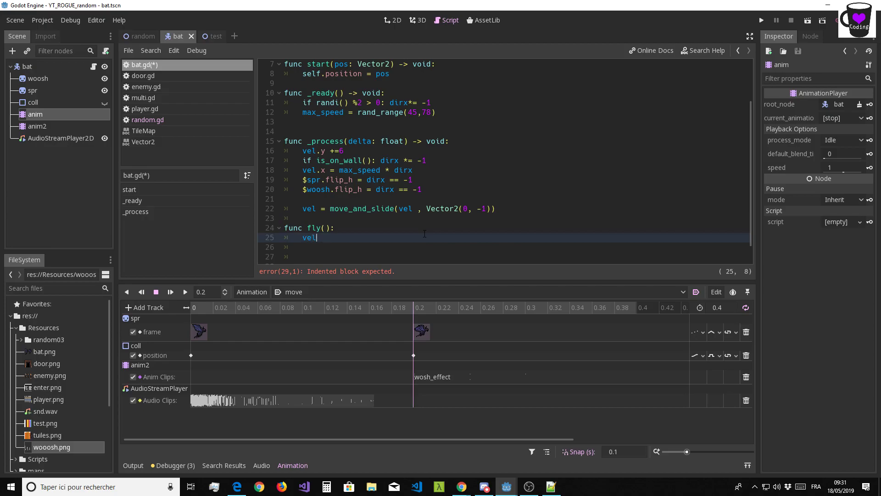
pyautogui.write('.y = ')
pyautogui.write('- ')
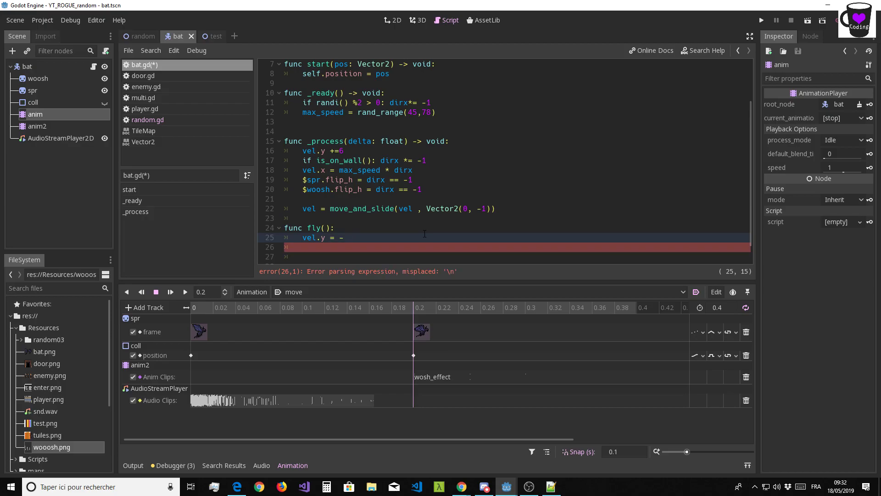
pyautogui.write('rand')
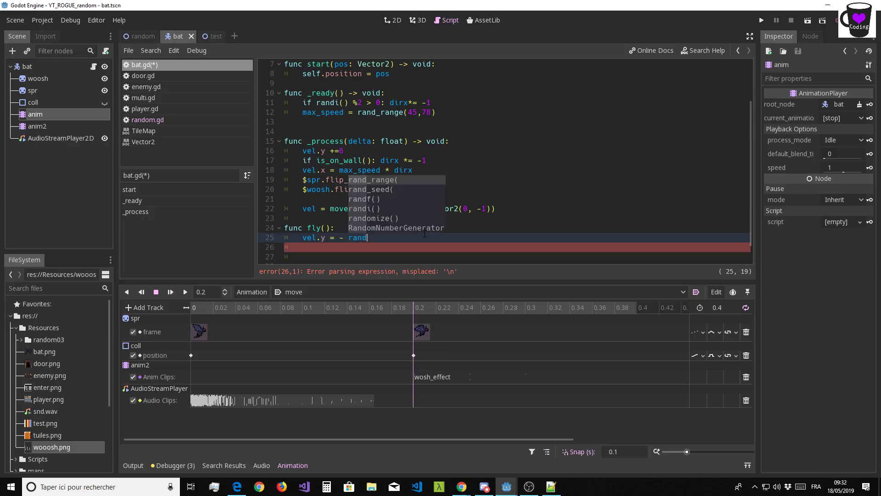
pyautogui.press('Return')
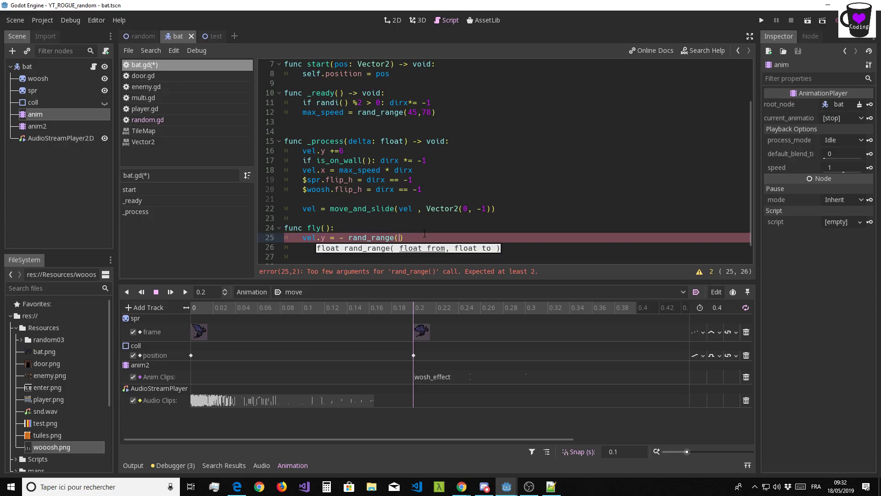
pyautogui.write('40, 1')
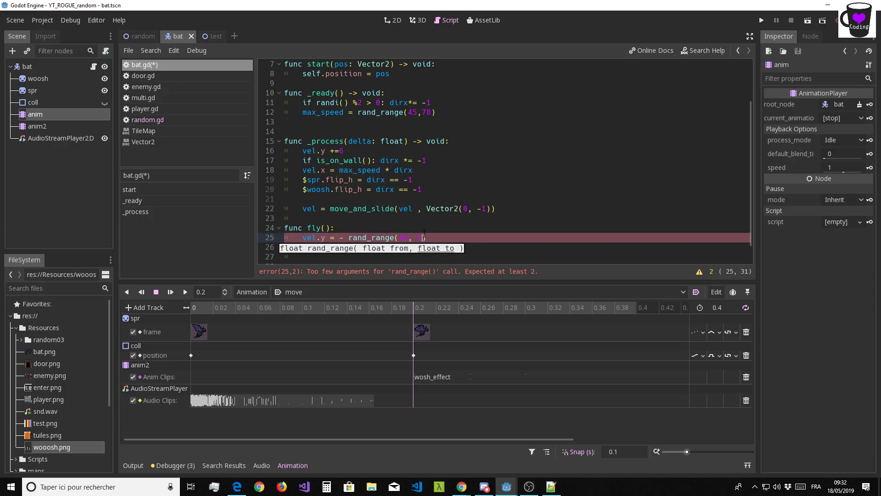
pyautogui.write('00')
pyautogui.press('Up')
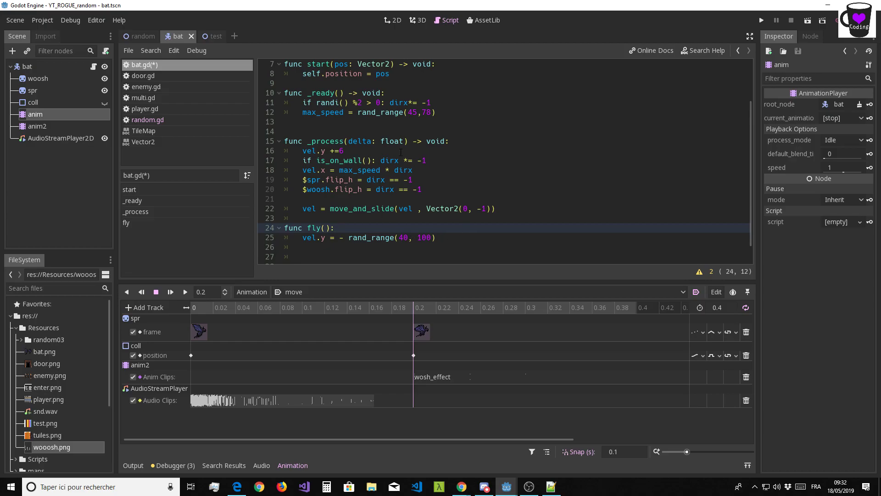
# - Re-enter the 6 in the 'vel.y +=6' line and check the rand_range arguments
pyautogui.moveTo(402, 235); pyautogui.dragTo(284, 237)
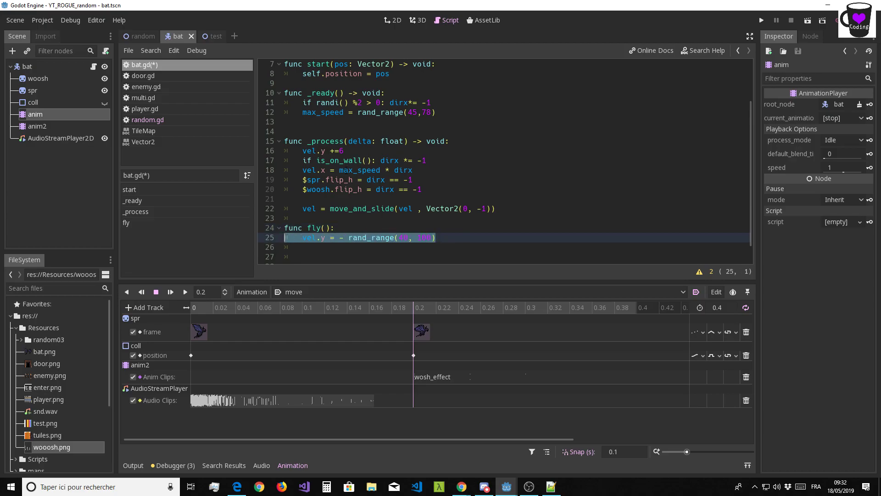
pyautogui.moveTo(345, 151)
pyautogui.mouseDown()
pyautogui.moveTo(285, 151)
pyautogui.moveTo(374, 152)
pyautogui.mouseUp()
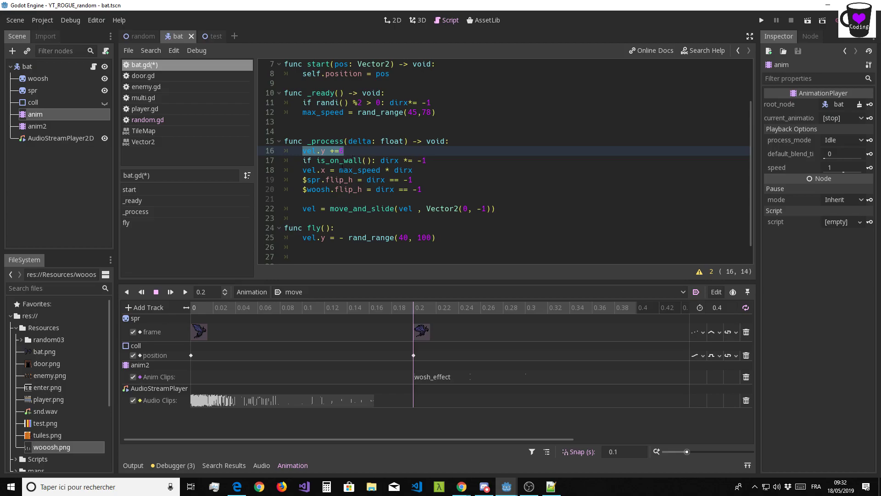
pyautogui.click(345, 151)
pyautogui.write('6')
pyautogui.moveTo(435, 238); pyautogui.dragTo(380, 238)
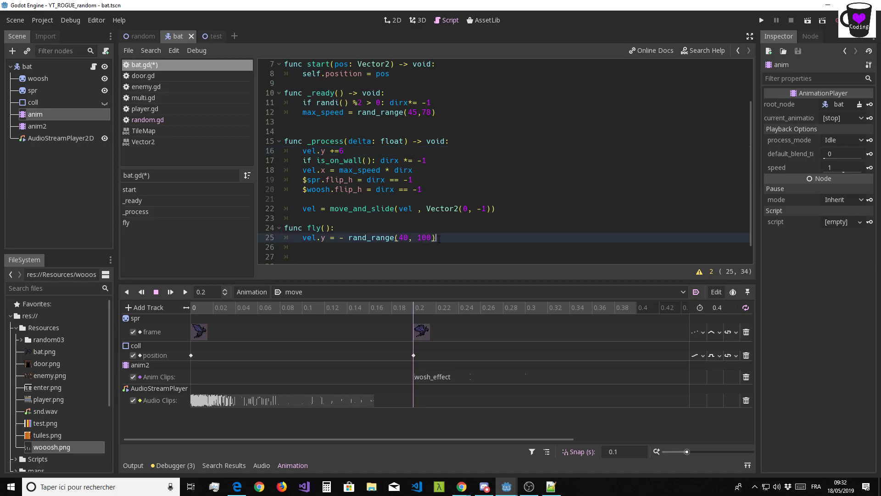
pyautogui.moveTo(438, 237); pyautogui.dragTo(464, 241)
# - Review the fly and _process functions, then show the bat in 2D with anim selected
pyautogui.click(320, 227)
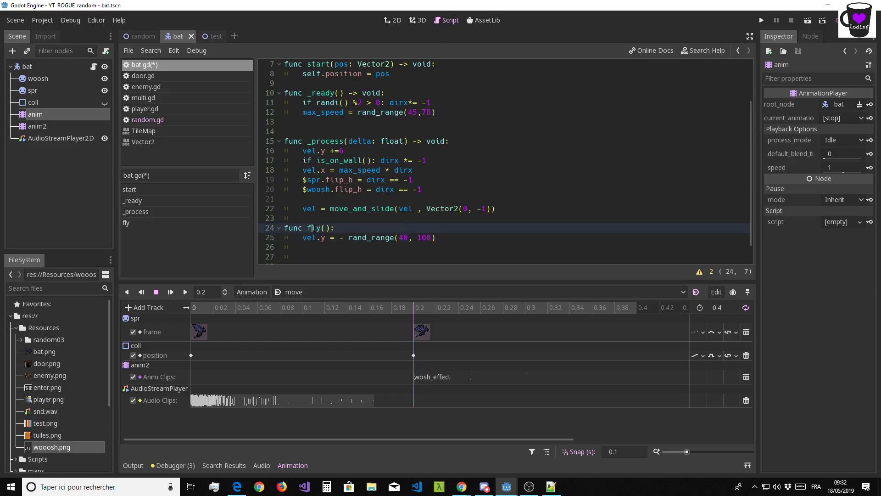
pyautogui.scroll(2, 345, 146)
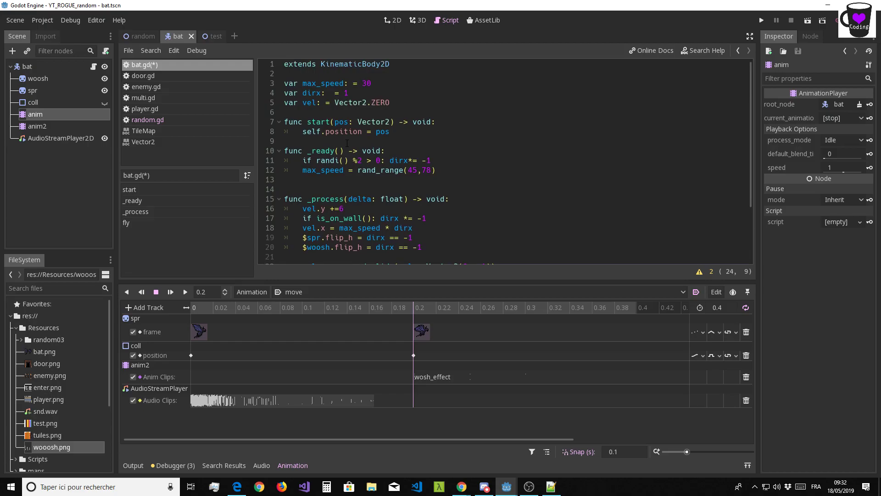
pyautogui.scroll(-3, 345, 146)
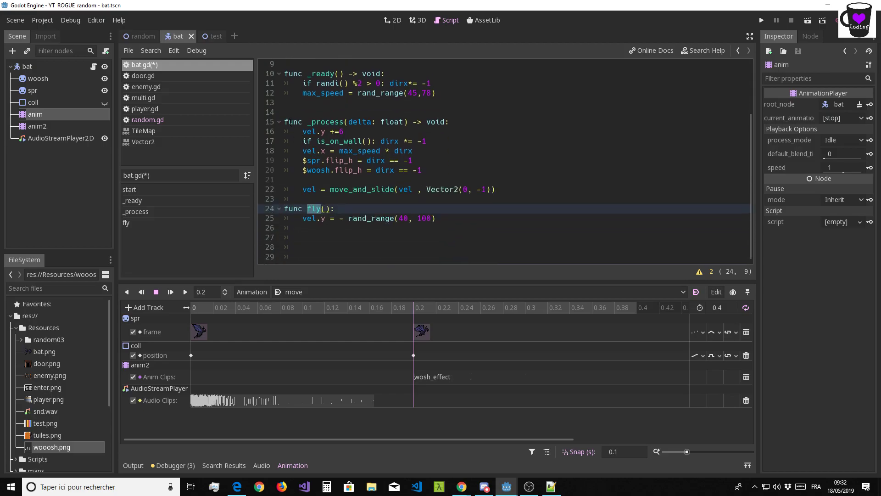
pyautogui.click(458, 121)
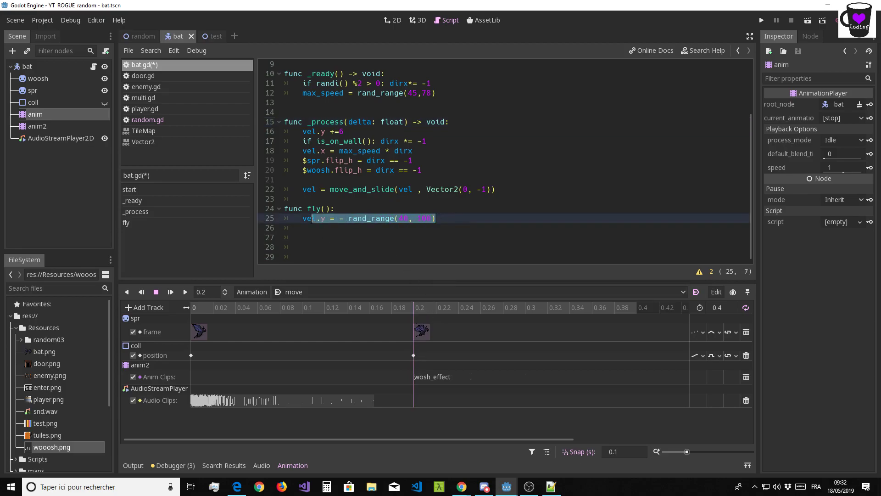
pyautogui.moveTo(439, 219); pyautogui.dragTo(301, 219)
pyautogui.click(424, 239)
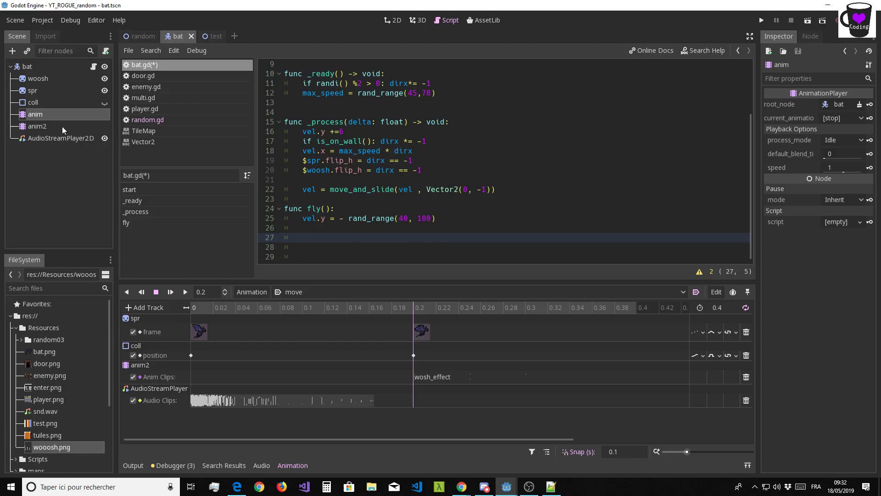
pyautogui.click(35, 117)
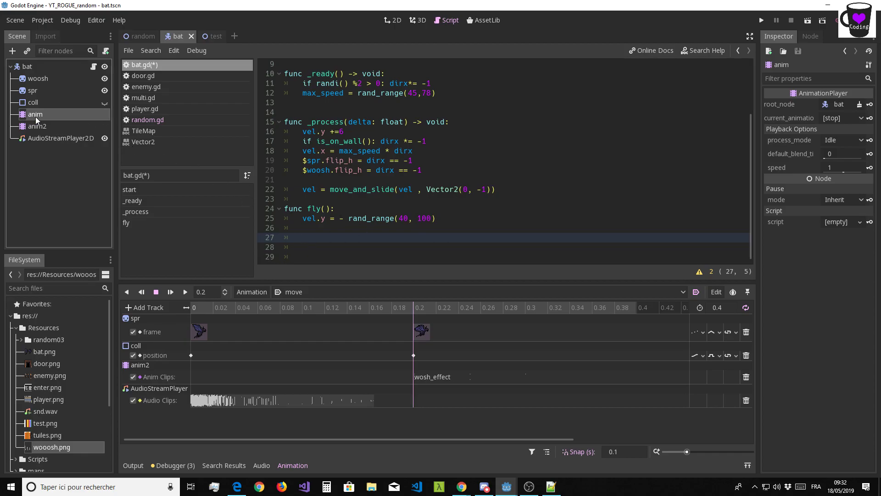
pyautogui.click(384, 24)
# - Add a Call Method track to the move animation targeting the bat root node
pyautogui.moveTo(370, 194); pyautogui.dragTo(387, 186, button='middle')
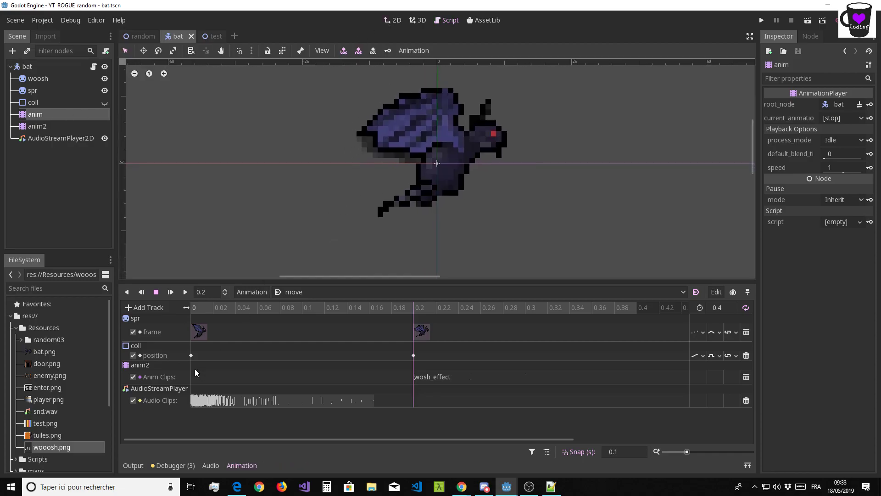
pyautogui.click(151, 308)
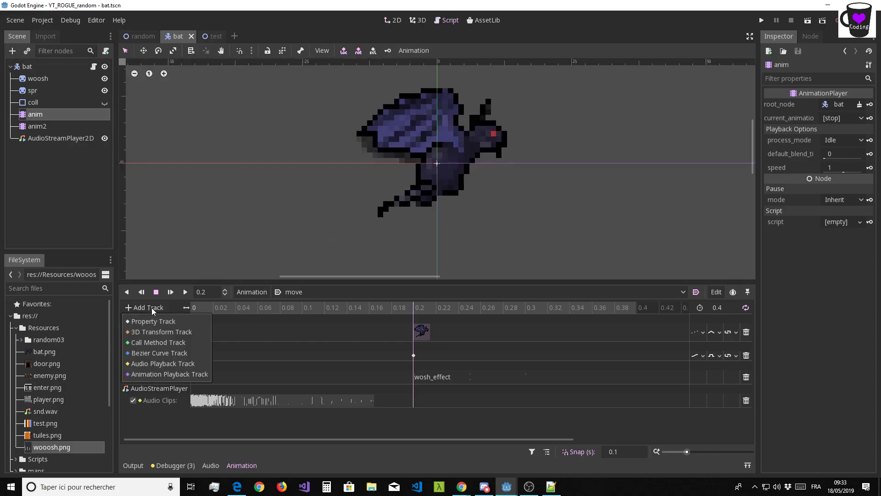
pyautogui.click(153, 342)
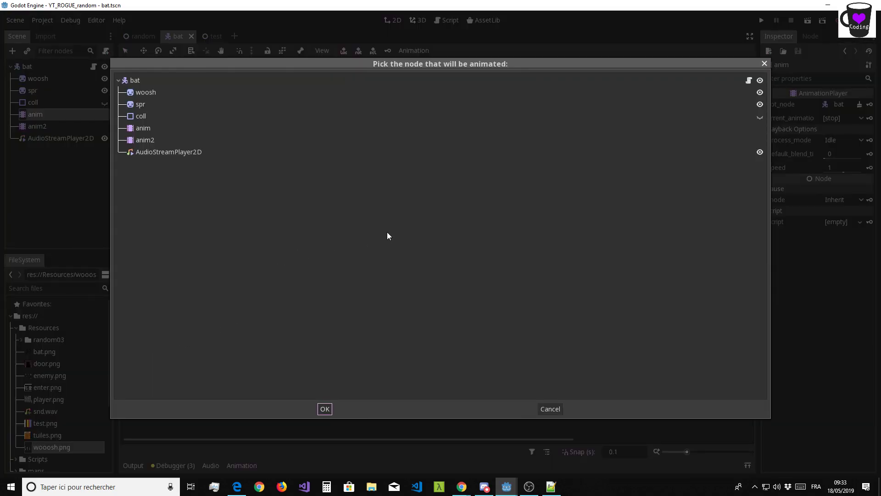
pyautogui.click(134, 80)
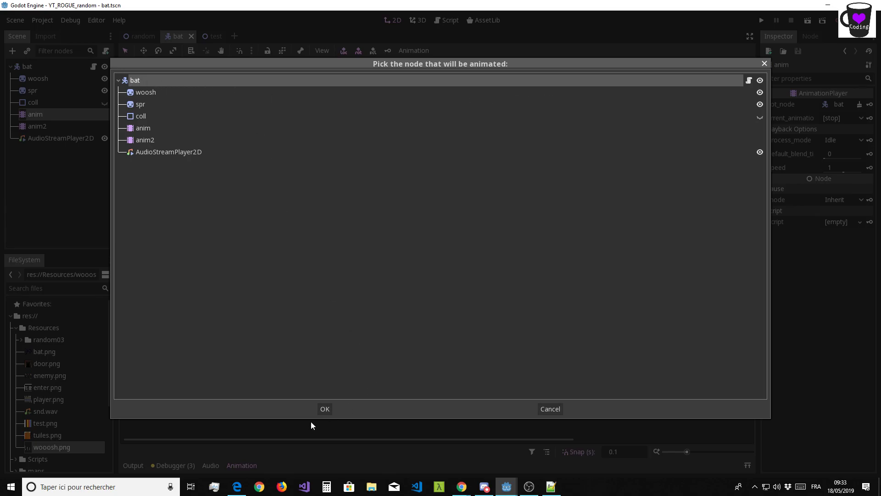
pyautogui.click(324, 409)
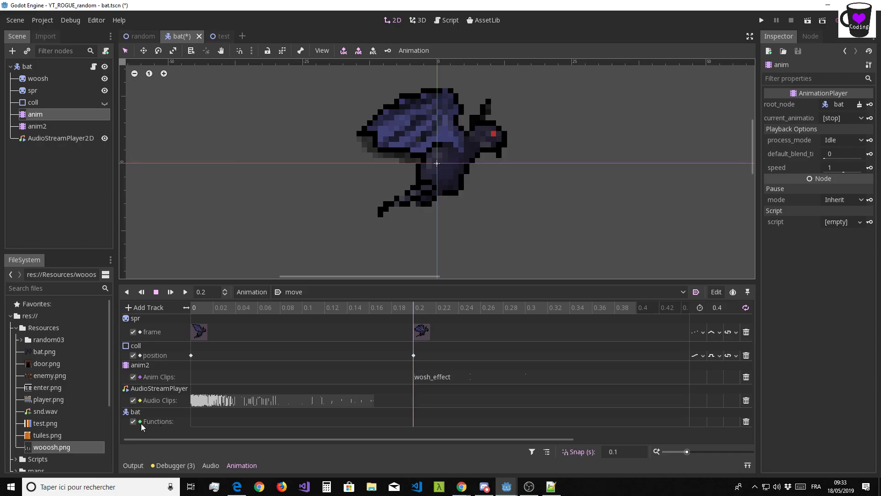
# - Insert a key on the bat Functions track at 0.2 and browse the Select Method list
pyautogui.rightClick(414, 420)
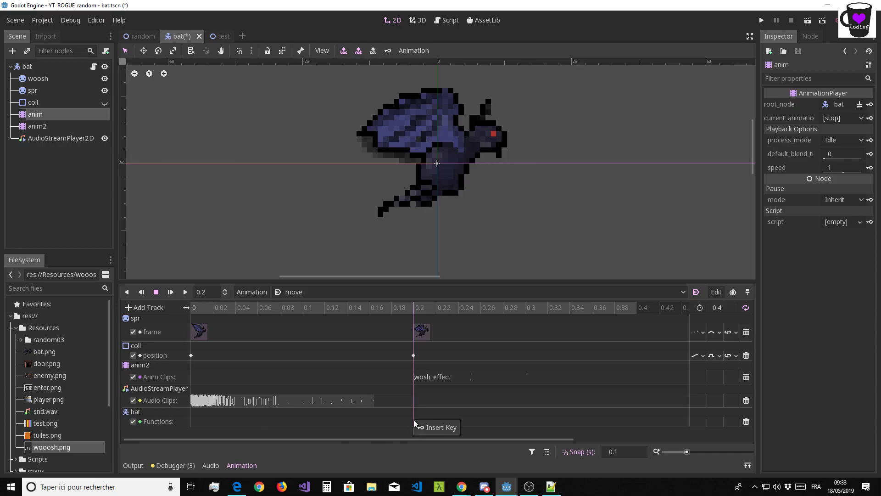
pyautogui.click(437, 428)
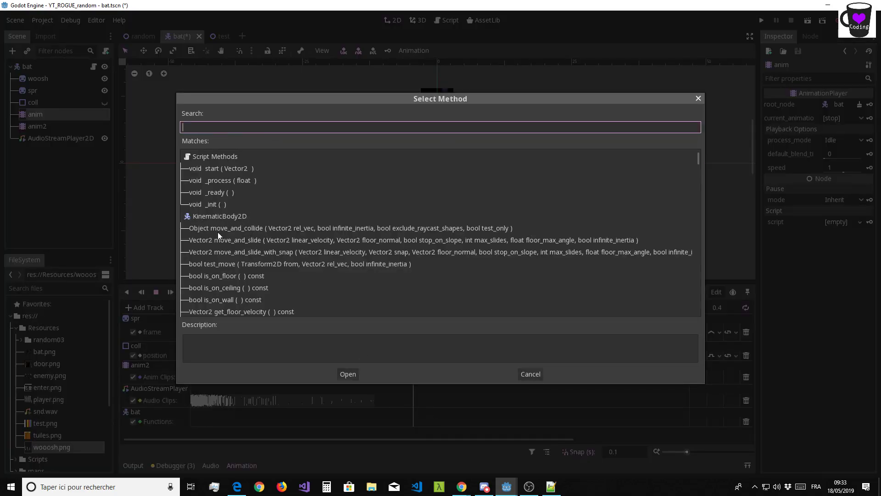
pyautogui.scroll(-4, 223, 230)
pyautogui.scroll(-4, 230, 224)
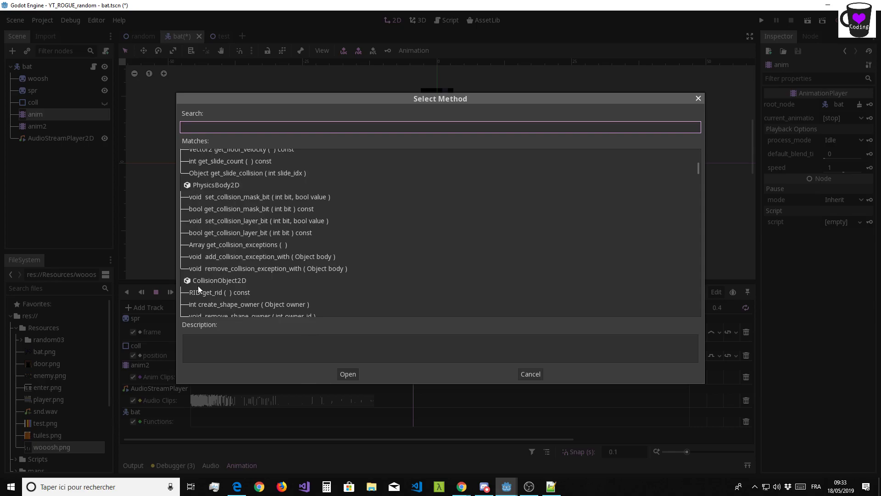
pyautogui.scroll(-3, 226, 241)
pyautogui.scroll(-2, 189, 226)
pyautogui.scroll(-2, 220, 231)
pyautogui.scroll(-2, 218, 239)
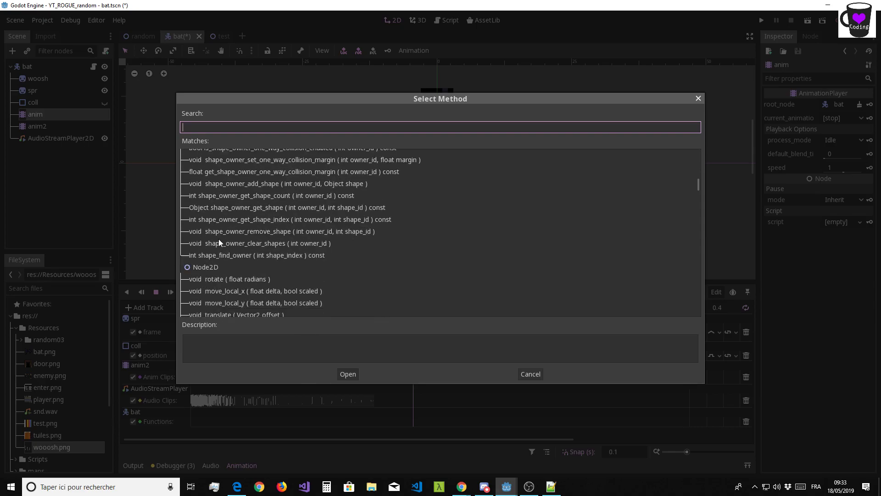
pyautogui.scroll(4, 255, 222)
pyautogui.scroll(6, 258, 211)
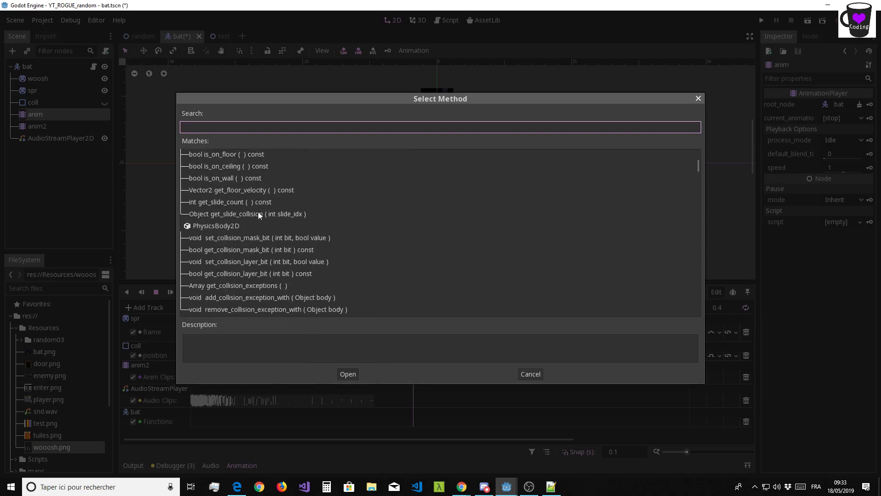
pyautogui.scroll(6, 255, 210)
pyautogui.scroll(1, 260, 217)
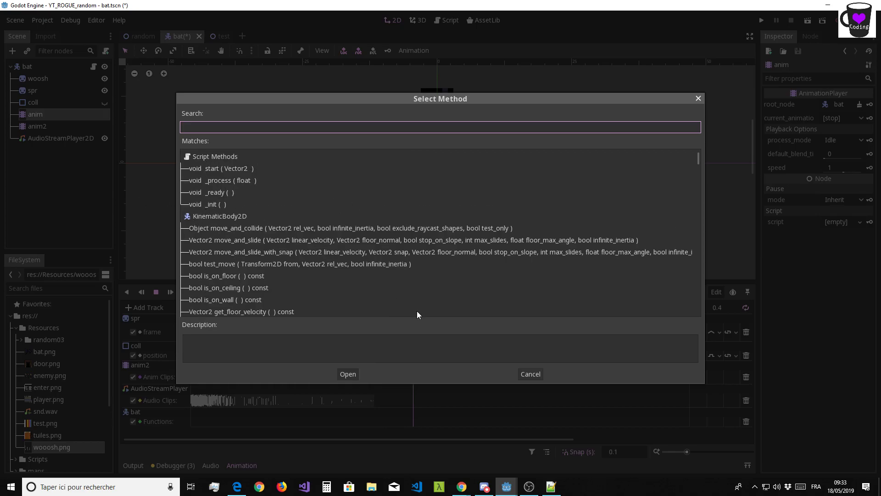
# - Cancel the method picker and save the bat.gd script
pyautogui.click(529, 374)
pyautogui.click(445, 20)
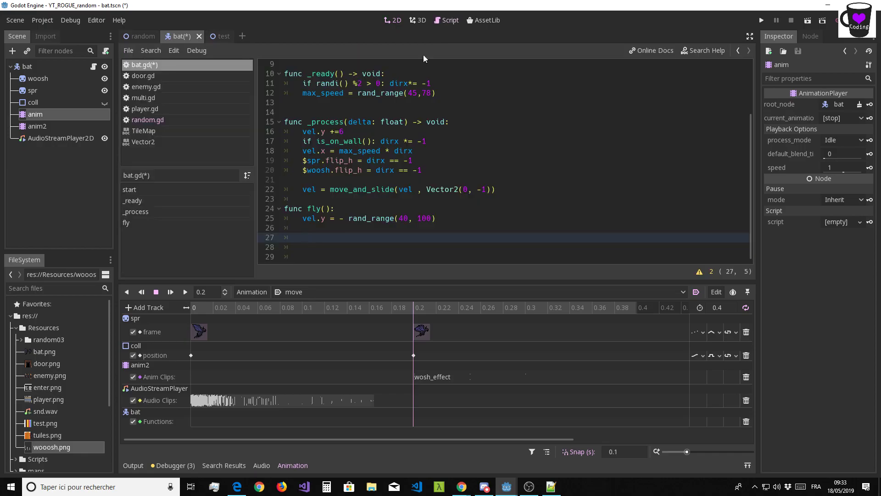
pyautogui.click(401, 231)
pyautogui.hotkey('ctrl', 's')
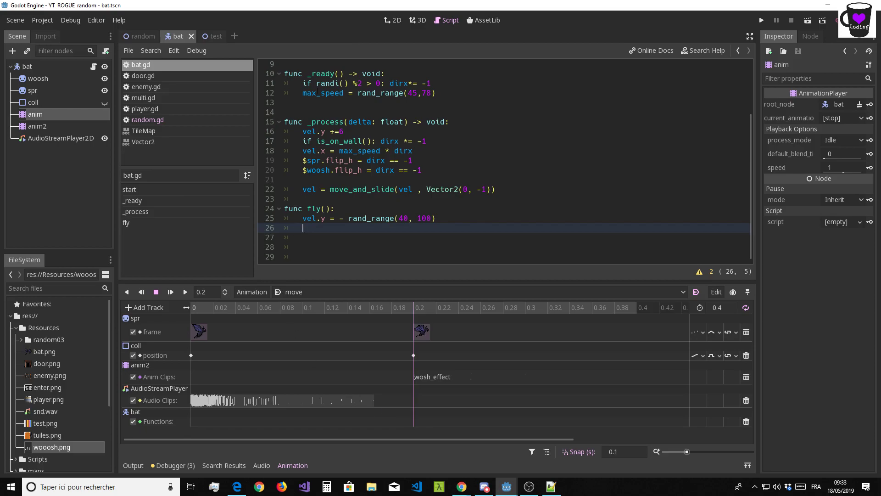
# - Insert a fly() call key at 0.2 s on the bat's Functions track
pyautogui.click(395, 21)
pyautogui.click(412, 418)
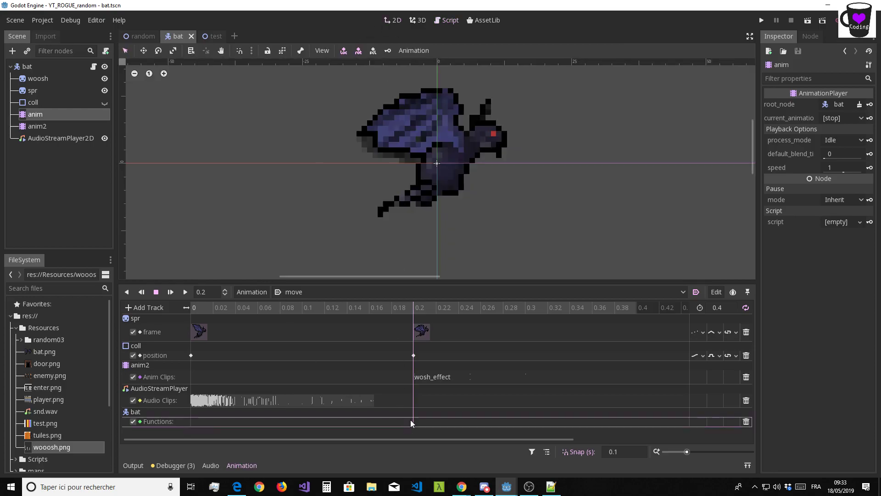
pyautogui.rightClick(411, 421)
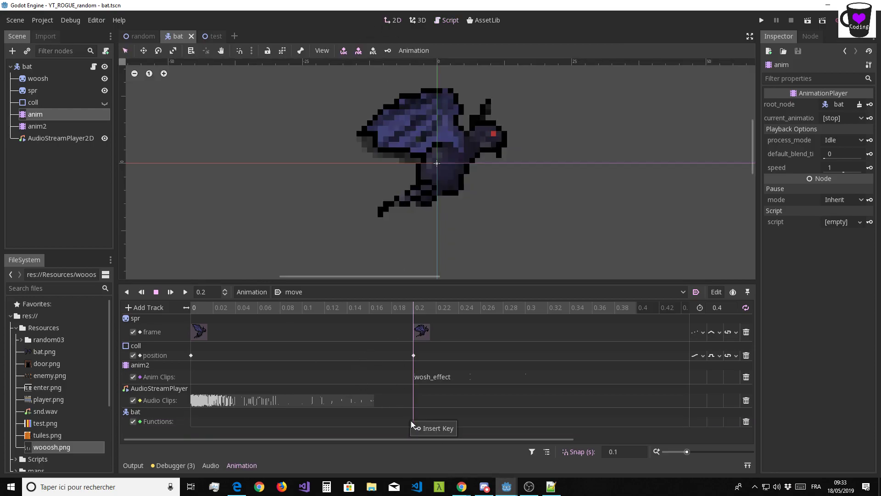
pyautogui.click(434, 431)
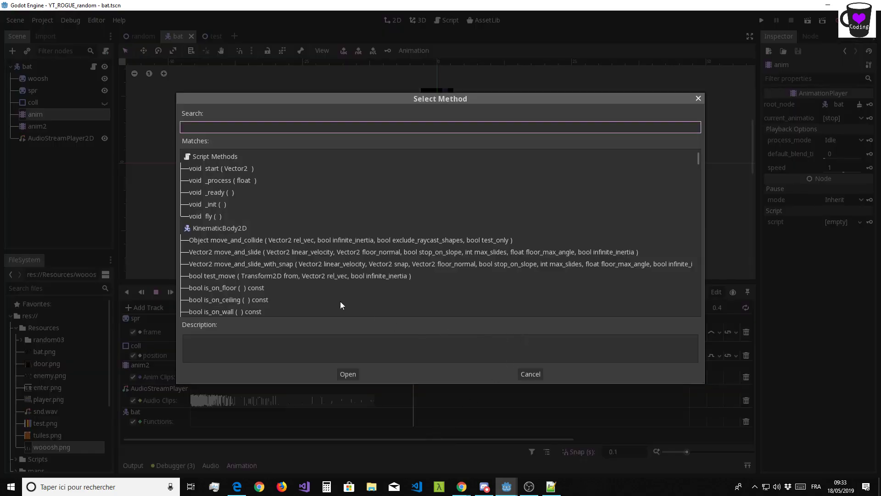
pyautogui.click(211, 217)
pyautogui.click(346, 374)
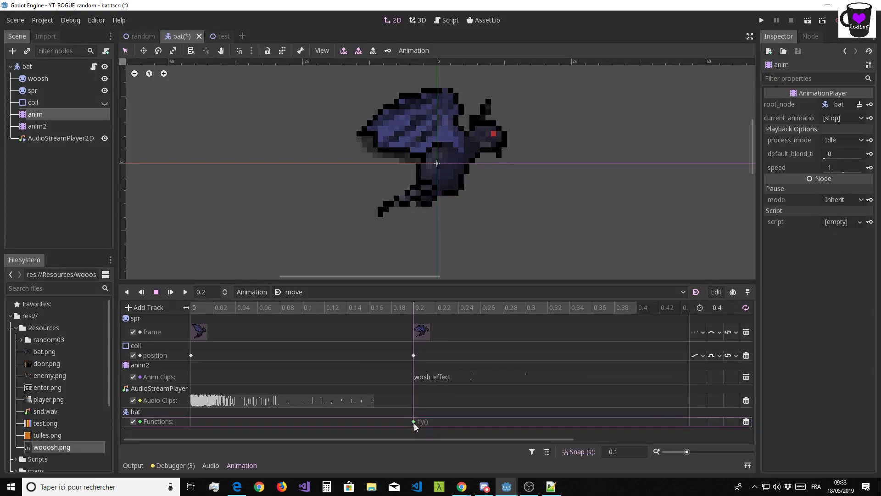
# - Test-run the game full-screen, stop it, and lower the system volume to 38
pyautogui.click(762, 21)
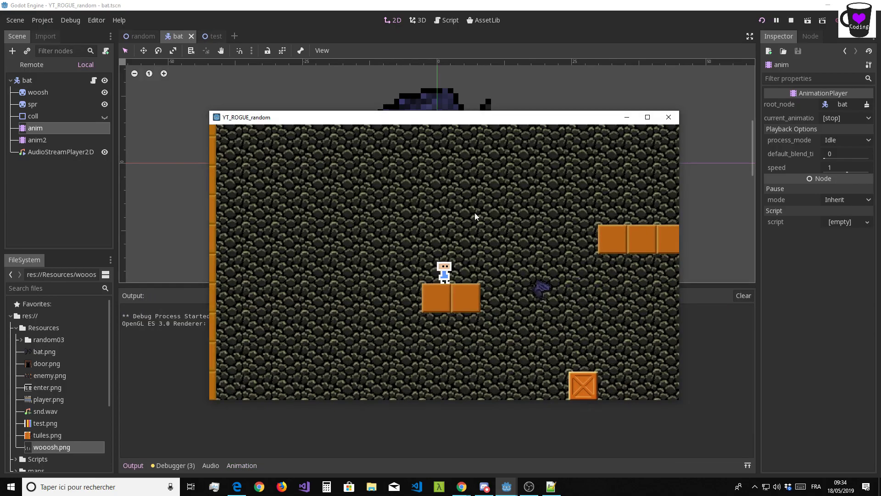
pyautogui.click(647, 117)
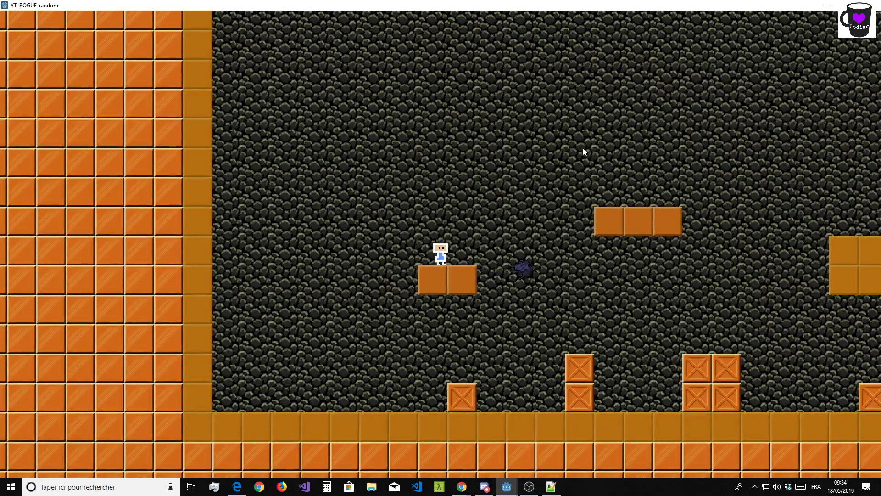
pyautogui.click(825, 6)
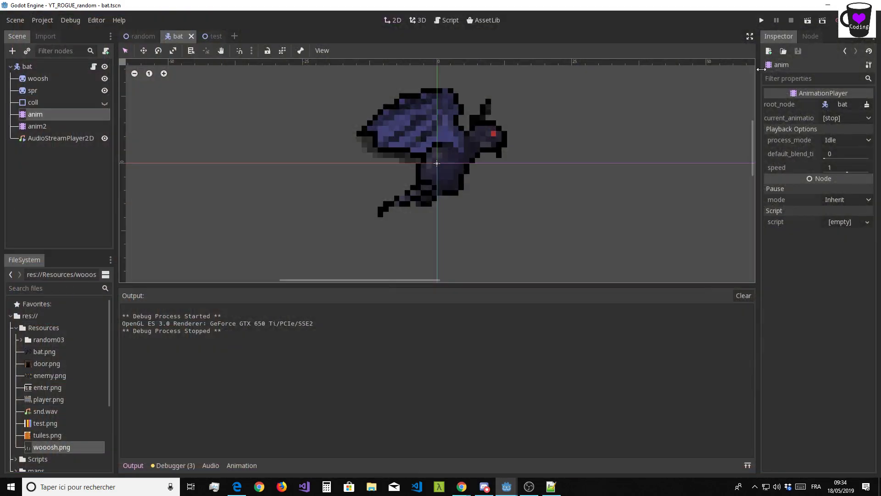
pyautogui.click(775, 488)
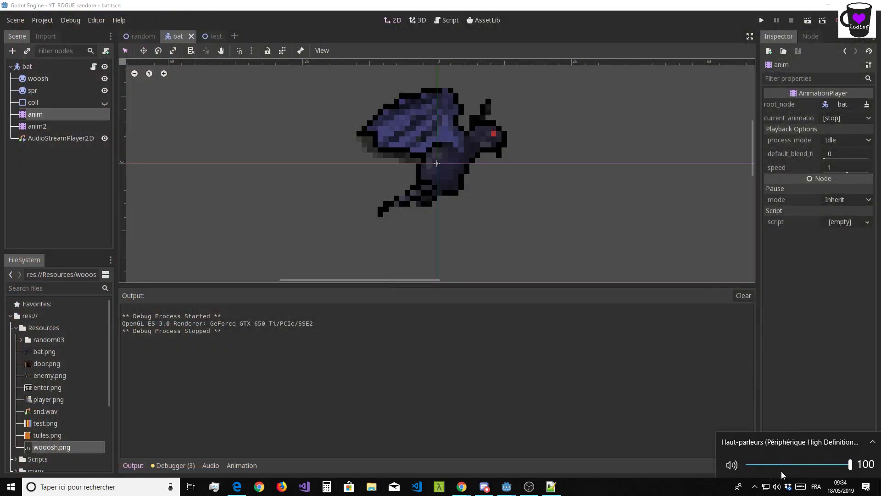
pyautogui.click(786, 464)
pyautogui.click(798, 326)
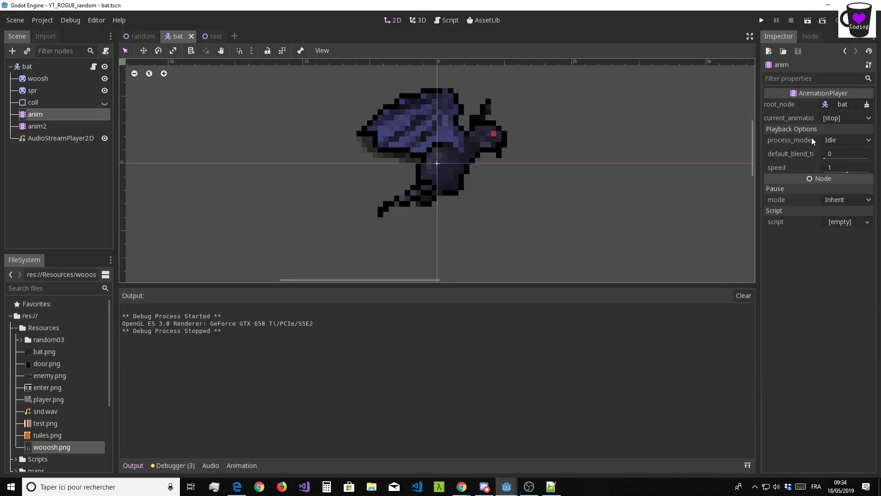
# - Rerun the game, walk and jump the player onto the crates, and enlarge the window to full screen
pyautogui.click(762, 20)
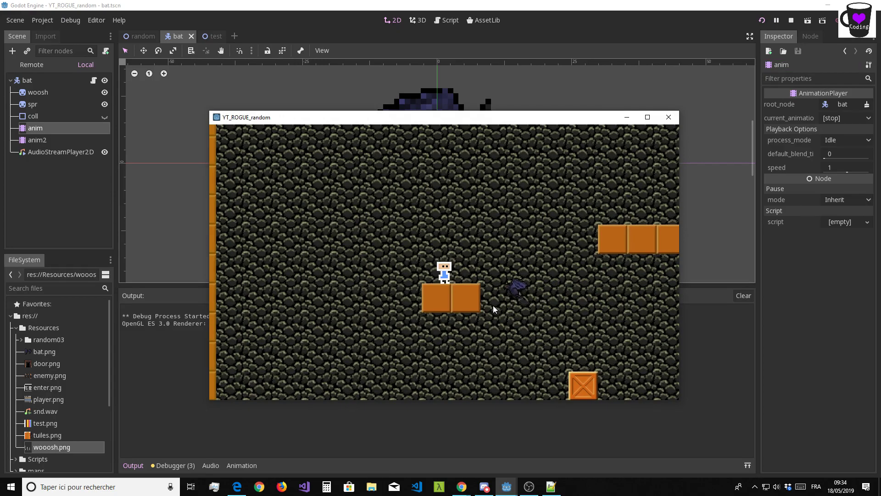
pyautogui.press('Right')
pyautogui.press('Up')
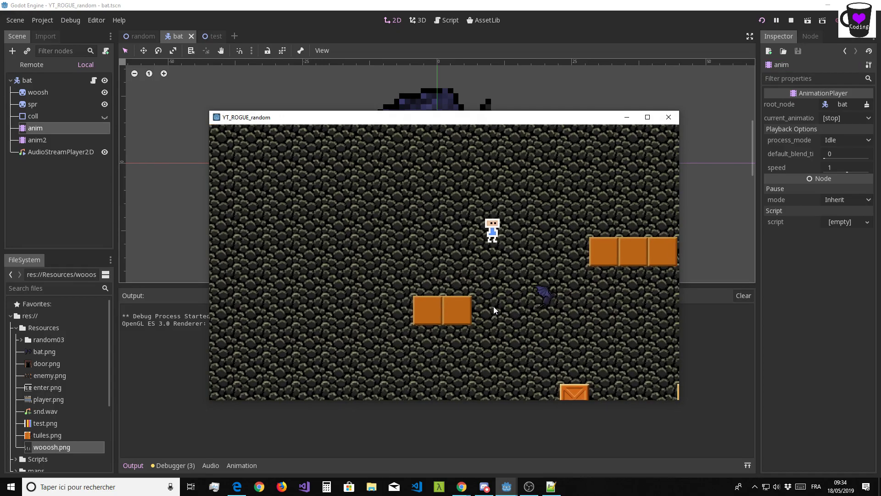
pyautogui.press('Up')
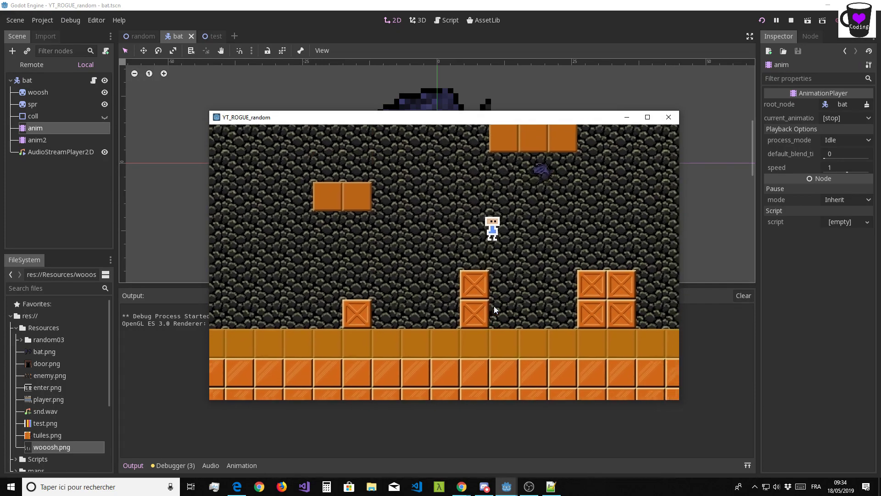
pyautogui.press('Right')
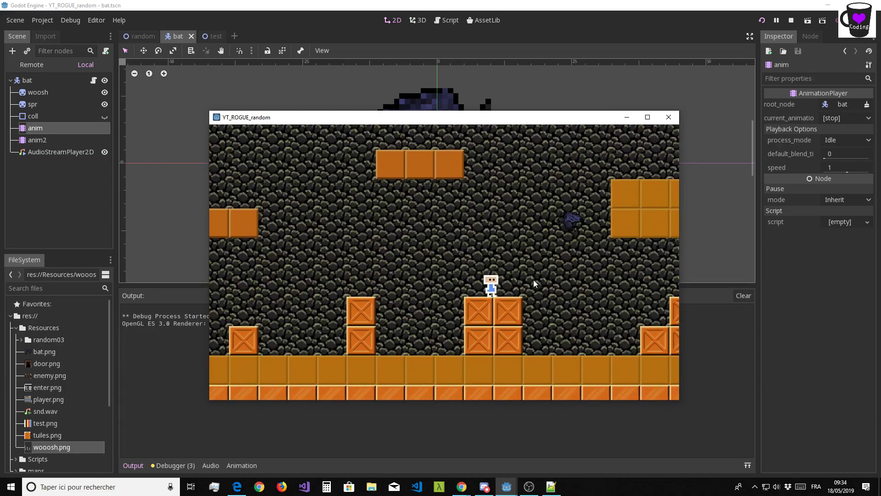
pyautogui.click(648, 117)
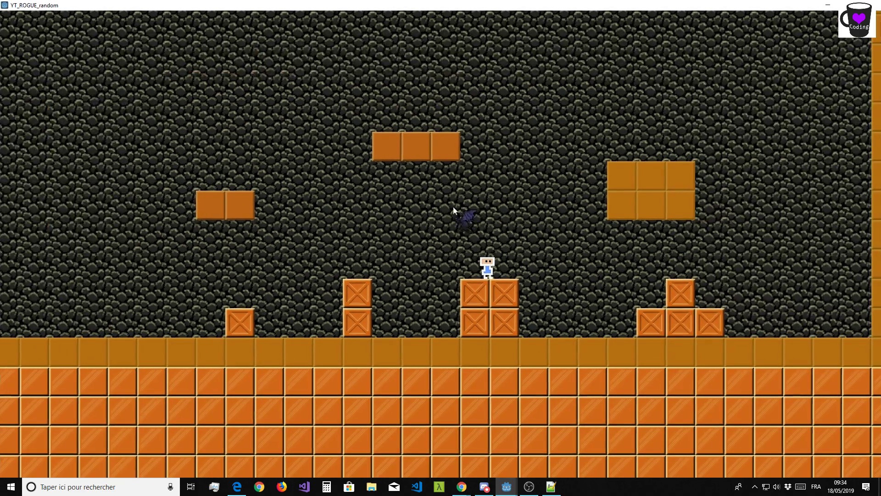
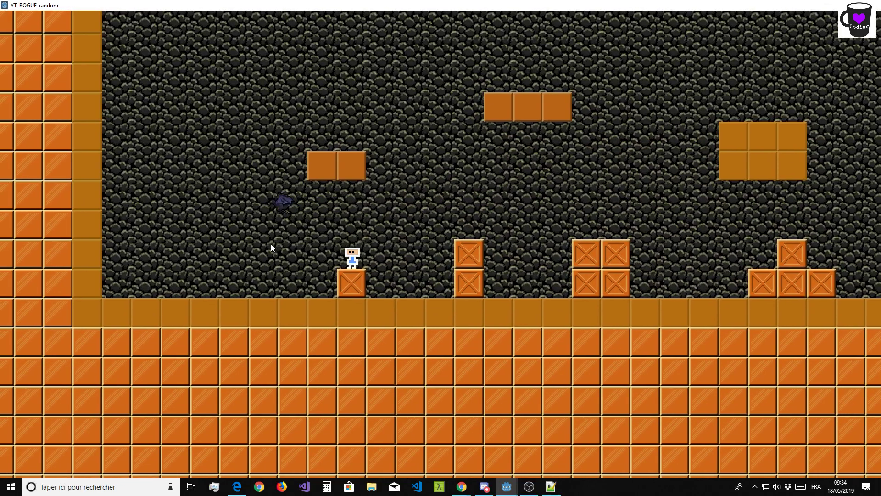
# - Walk the player left and right, jumping off and over the crates in the cave room
pyautogui.press('Left')
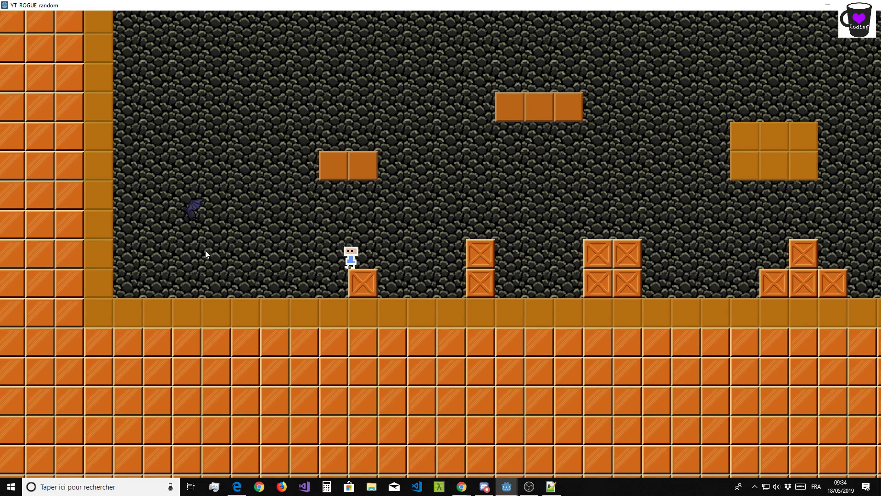
pyautogui.press('space')
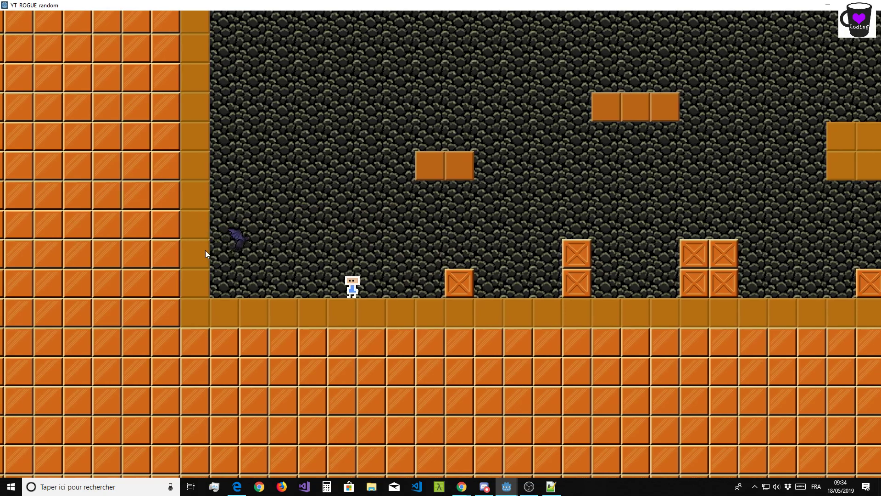
pyautogui.press('Right')
pyautogui.press('space')
pyautogui.press('Right')
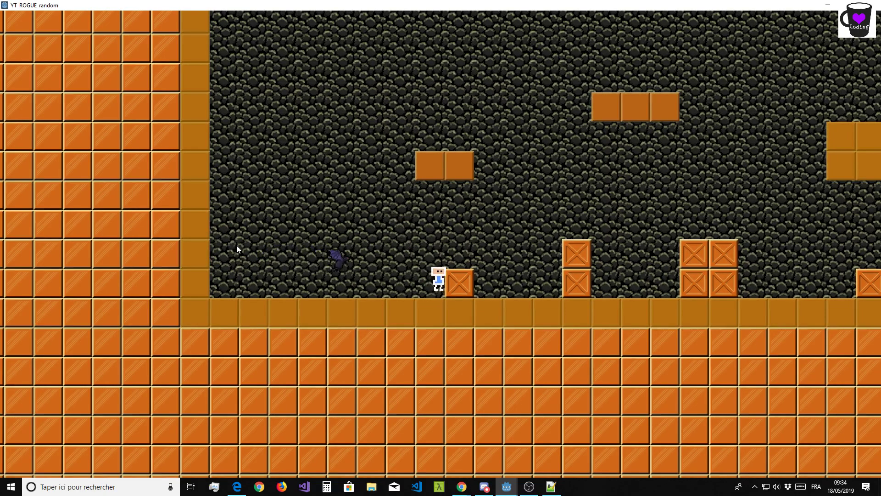
pyautogui.press('space')
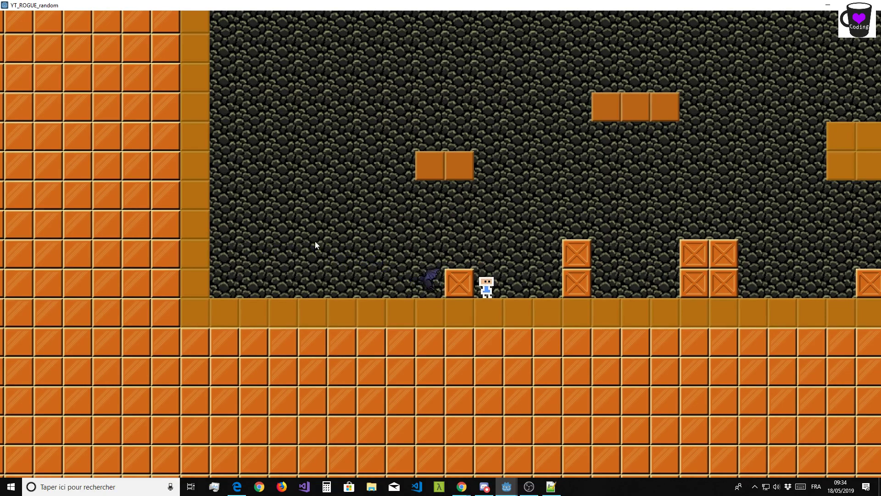
# - Stop the game, change line 25 of bat.gd to rand_range(40, 120), and relaunch
pyautogui.click(878, 5)
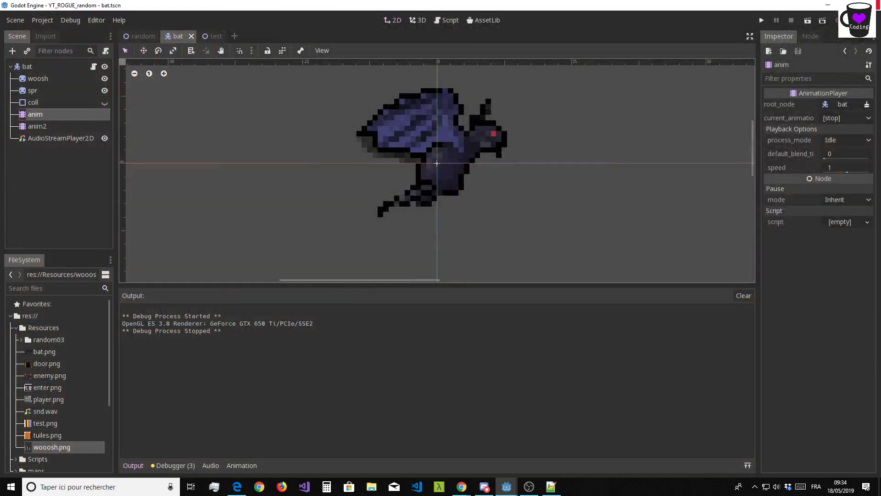
pyautogui.click(435, 21)
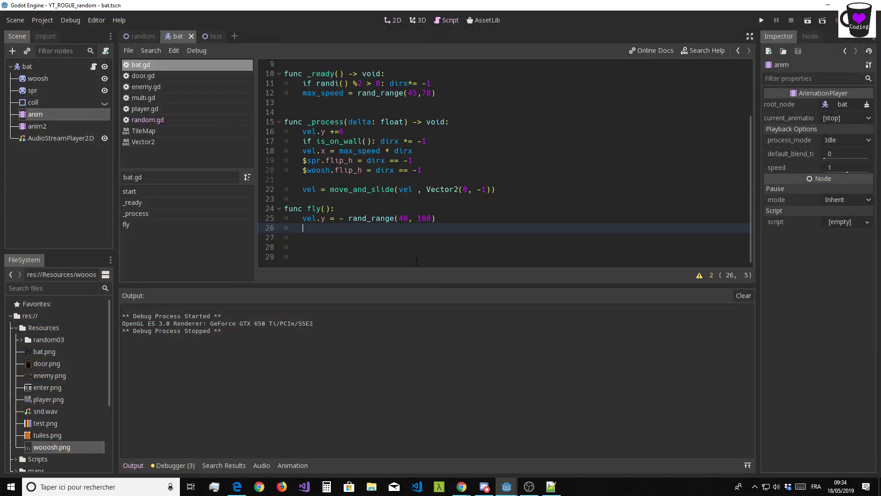
pyautogui.moveTo(422, 218); pyautogui.dragTo(425, 218)
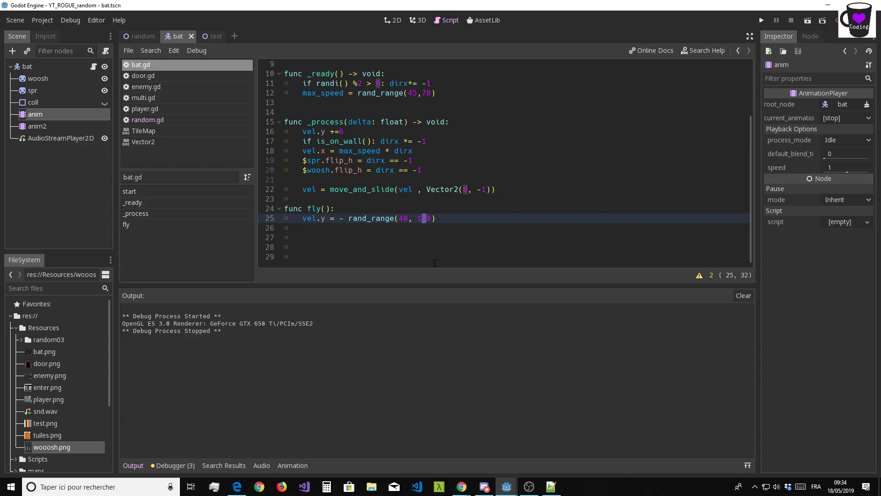
pyautogui.write('2')
pyautogui.click(528, 189)
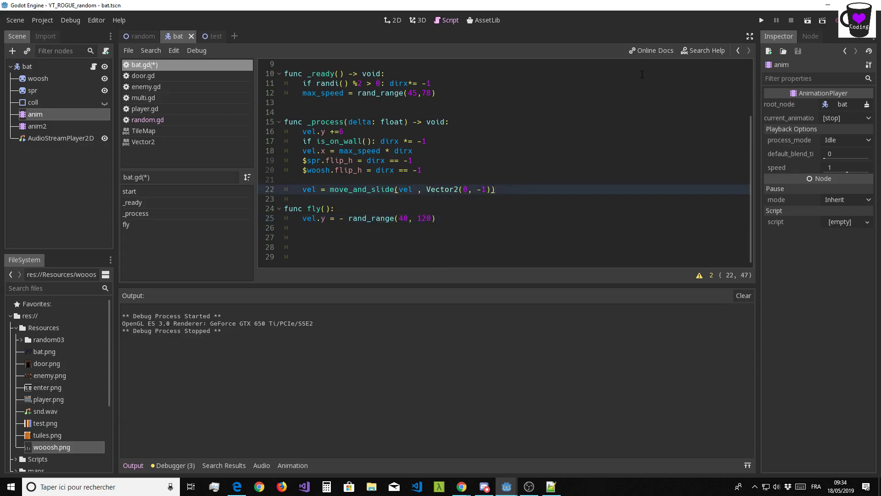
pyautogui.click(763, 20)
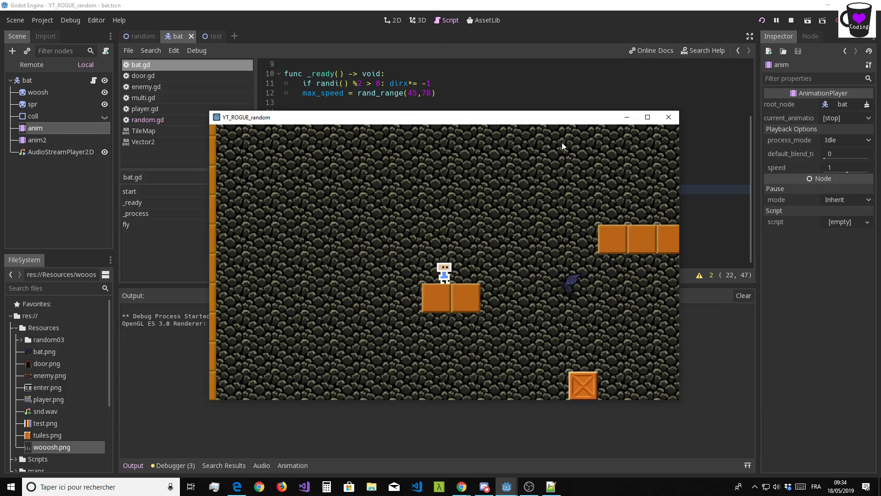
# - Move the player right off the platform, jump on the crates, then onto a higher left platform
pyautogui.press('Up')
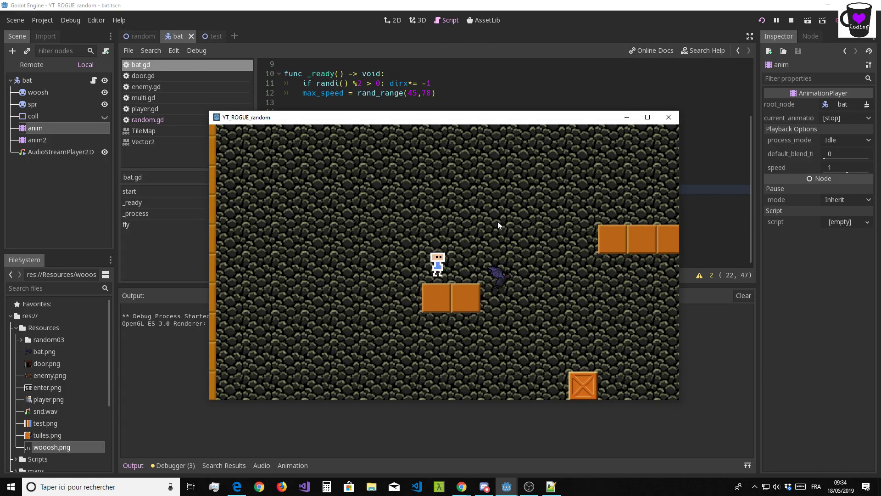
pyautogui.press('Right')
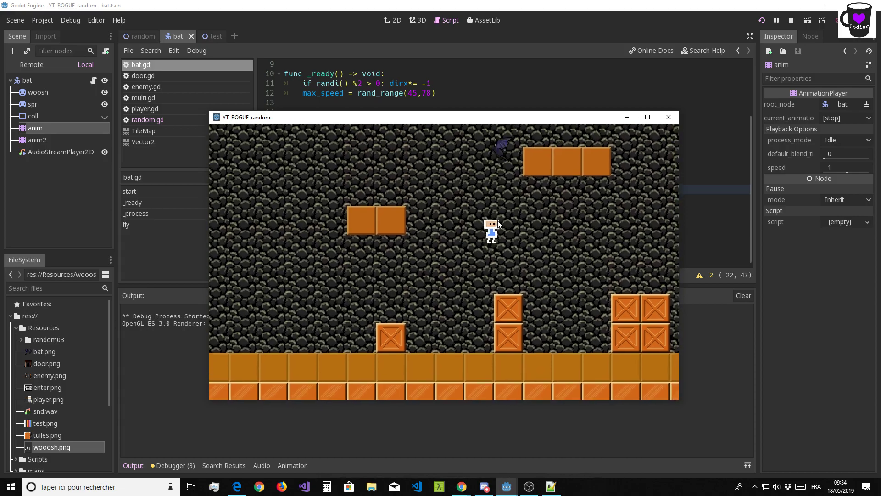
pyautogui.press('Up')
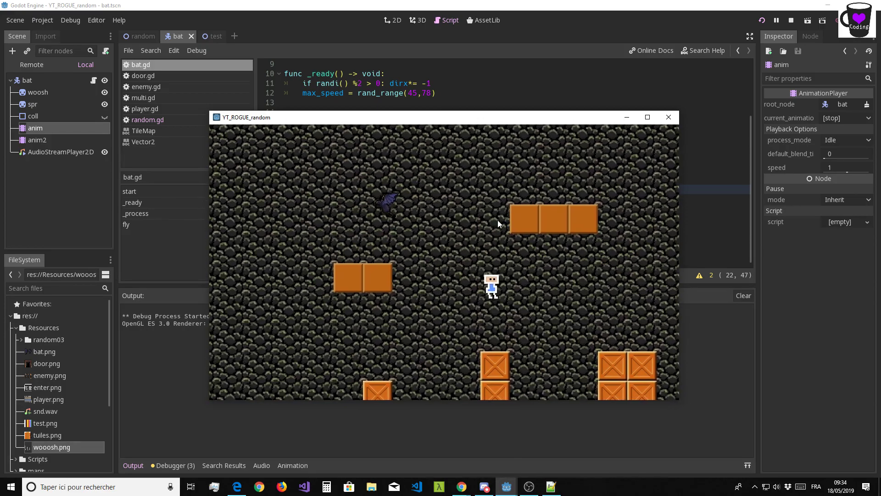
pyautogui.press('Up')
pyautogui.press('Left')
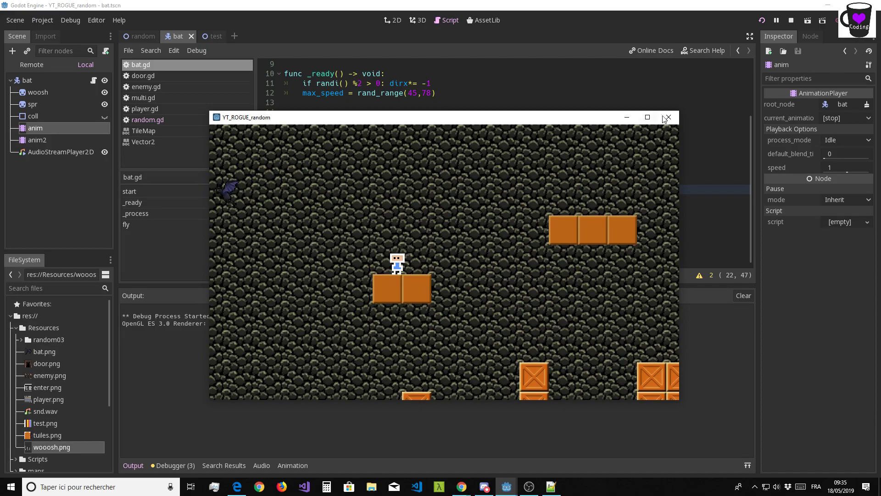
# - Maximize the game window, restore it to its original size, then close the game
pyautogui.click(646, 118)
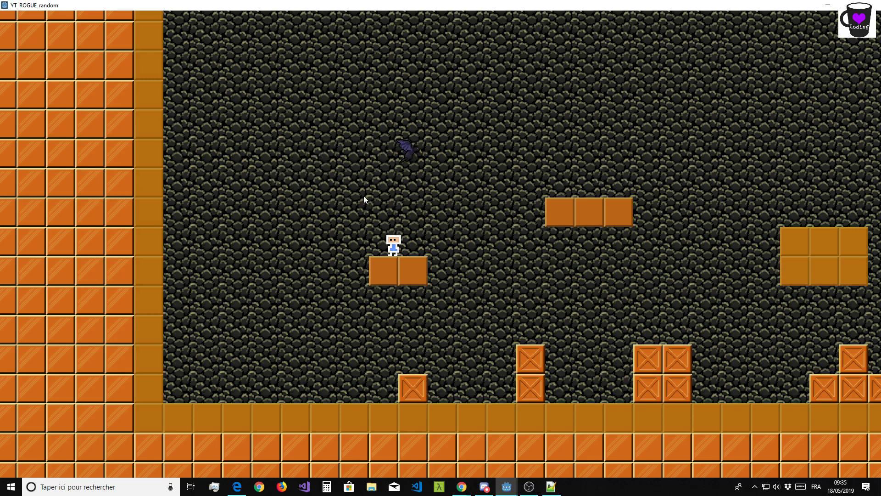
pyautogui.click(849, 5)
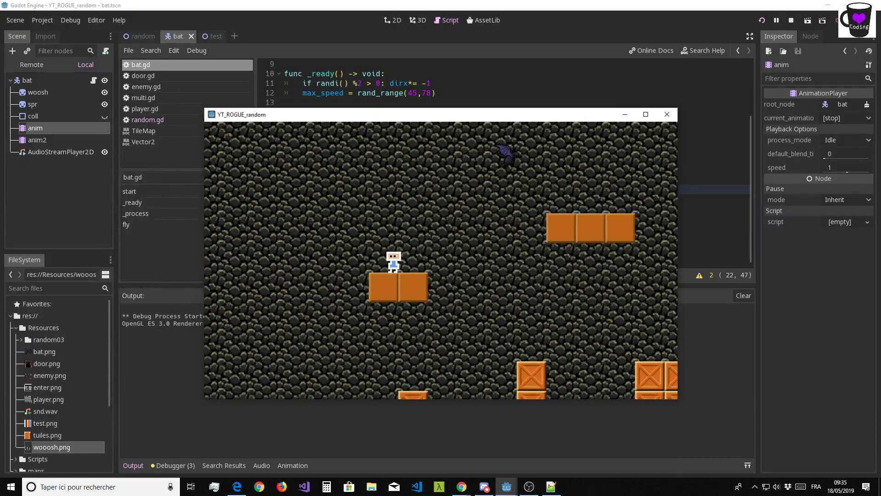
pyautogui.click(668, 117)
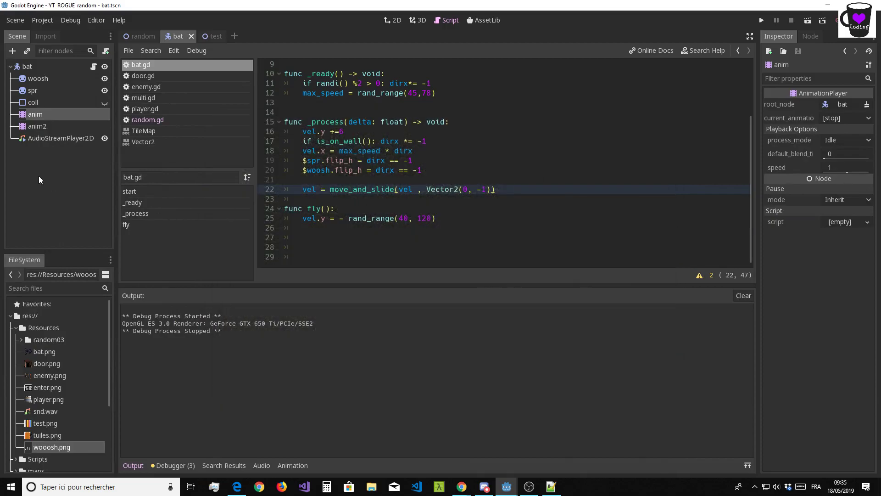
# - Show the bat's move animation timeline below bat.gd and rebalance the panel split between them
pyautogui.click(41, 117)
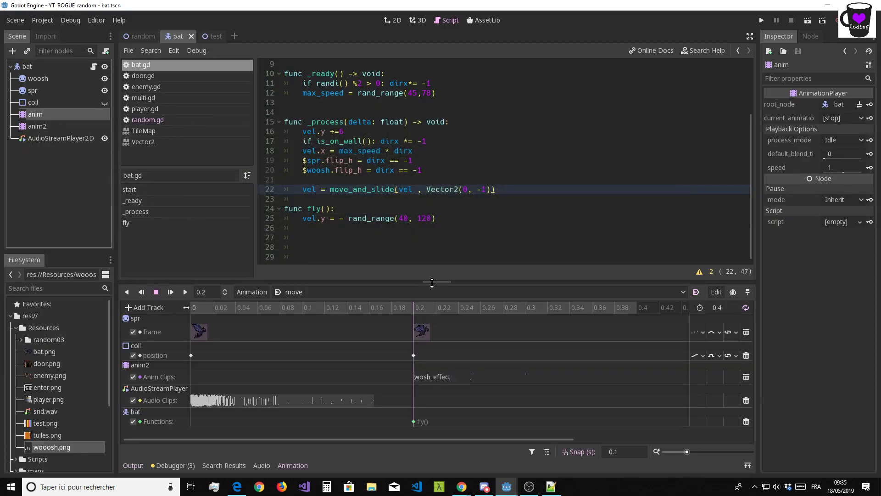
pyautogui.moveTo(436, 277); pyautogui.dragTo(431, 158)
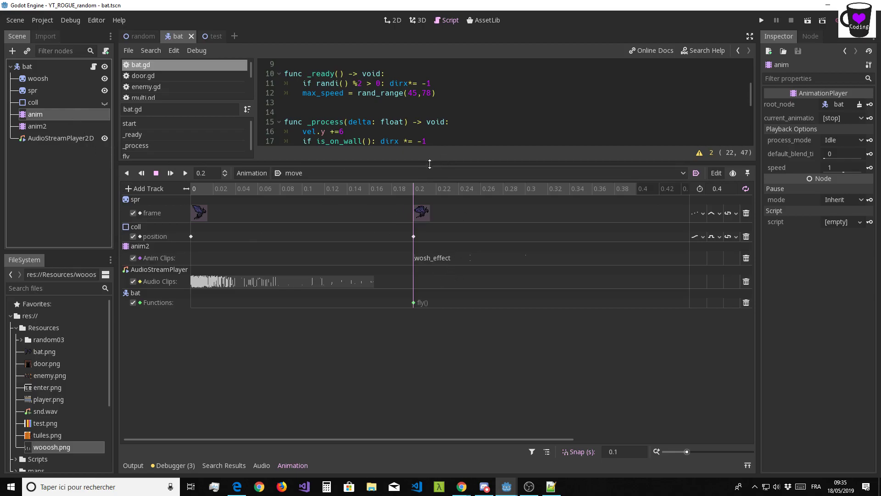
pyautogui.moveTo(429, 163); pyautogui.dragTo(414, 268)
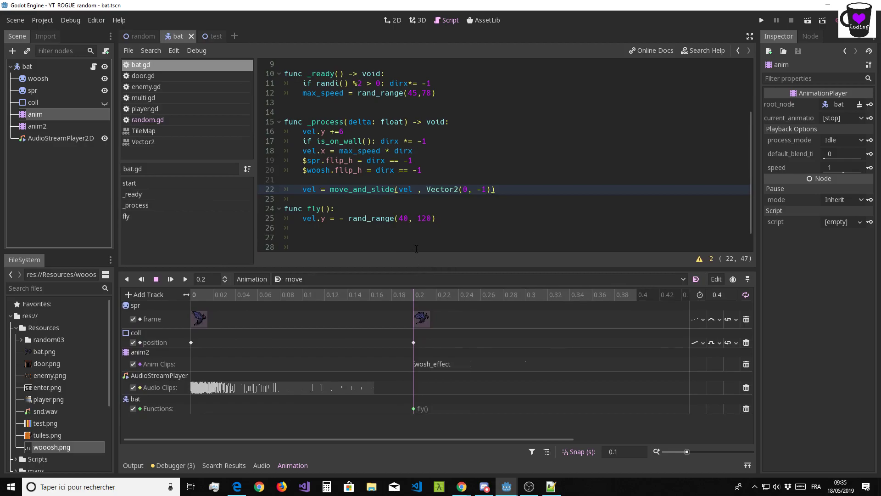